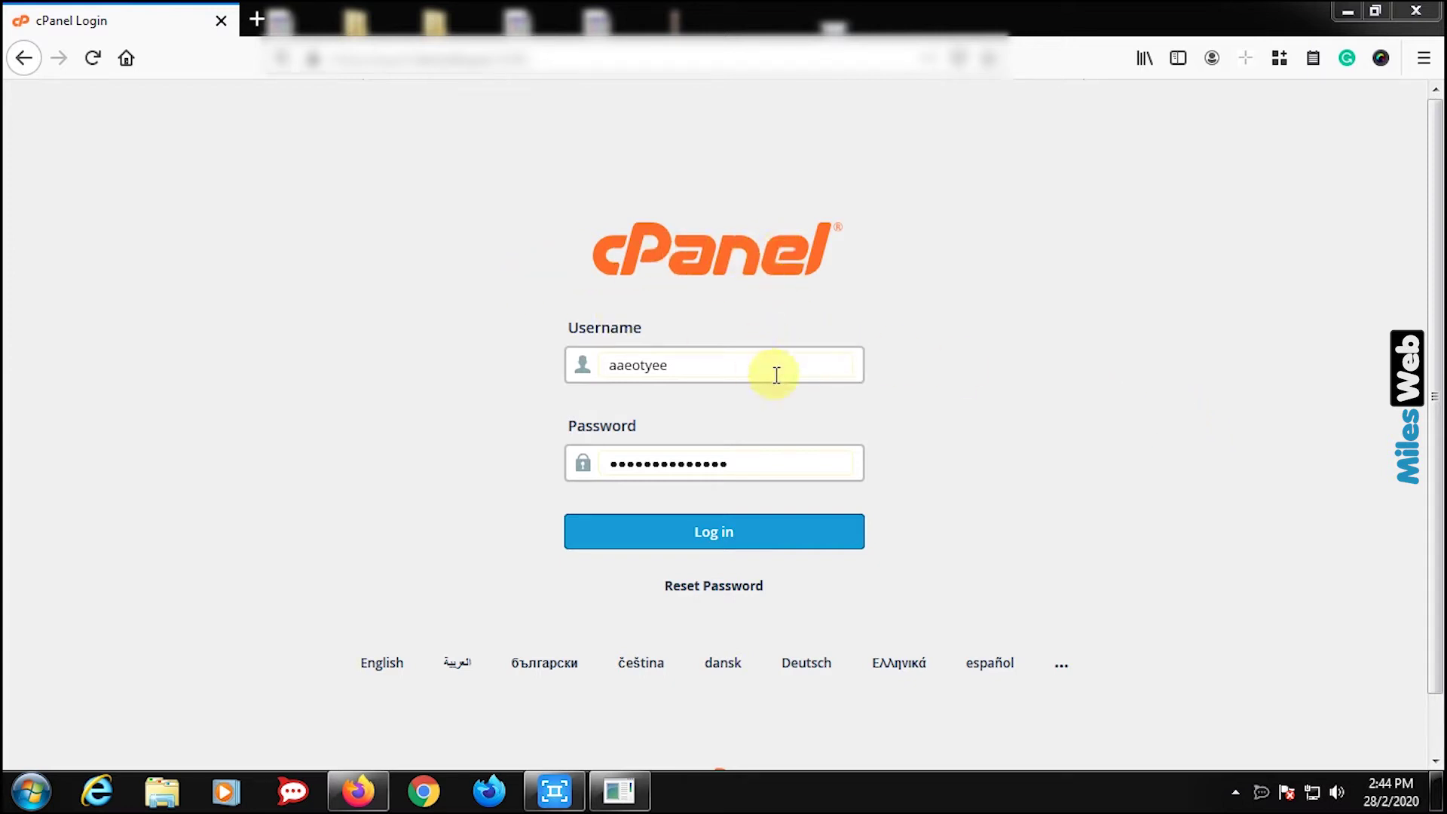
- Sign in to cPanel, open Email Forwarders, and enter mark.smith as the address to forward
{"action": "left_click", "coordinate": [741, 537]}
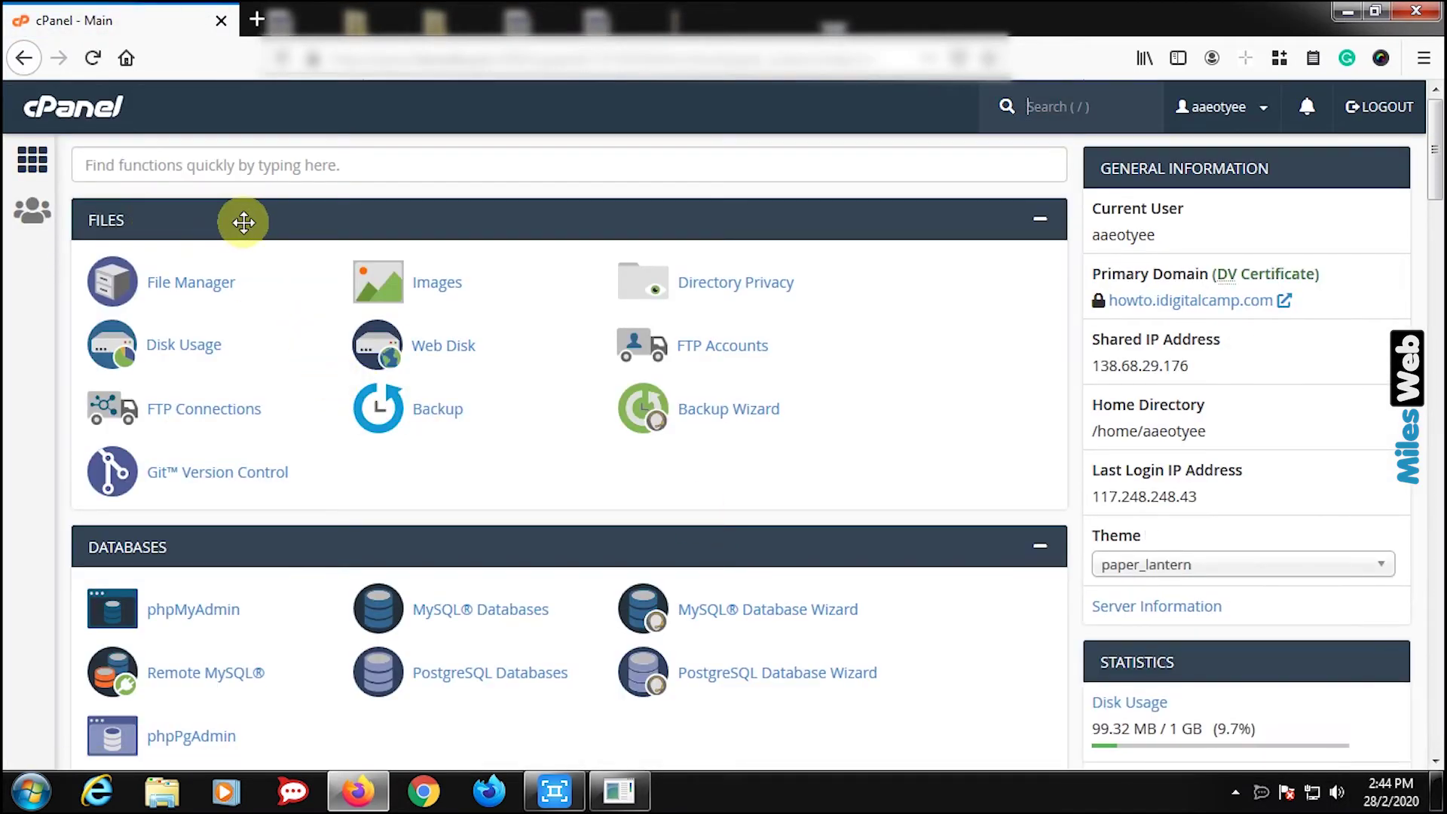
{"action": "scroll", "coordinate": [242, 219], "scroll_direction": "down", "scroll_amount": 7}
{"action": "scroll", "coordinate": [246, 224], "scroll_direction": "down", "scroll_amount": 10}
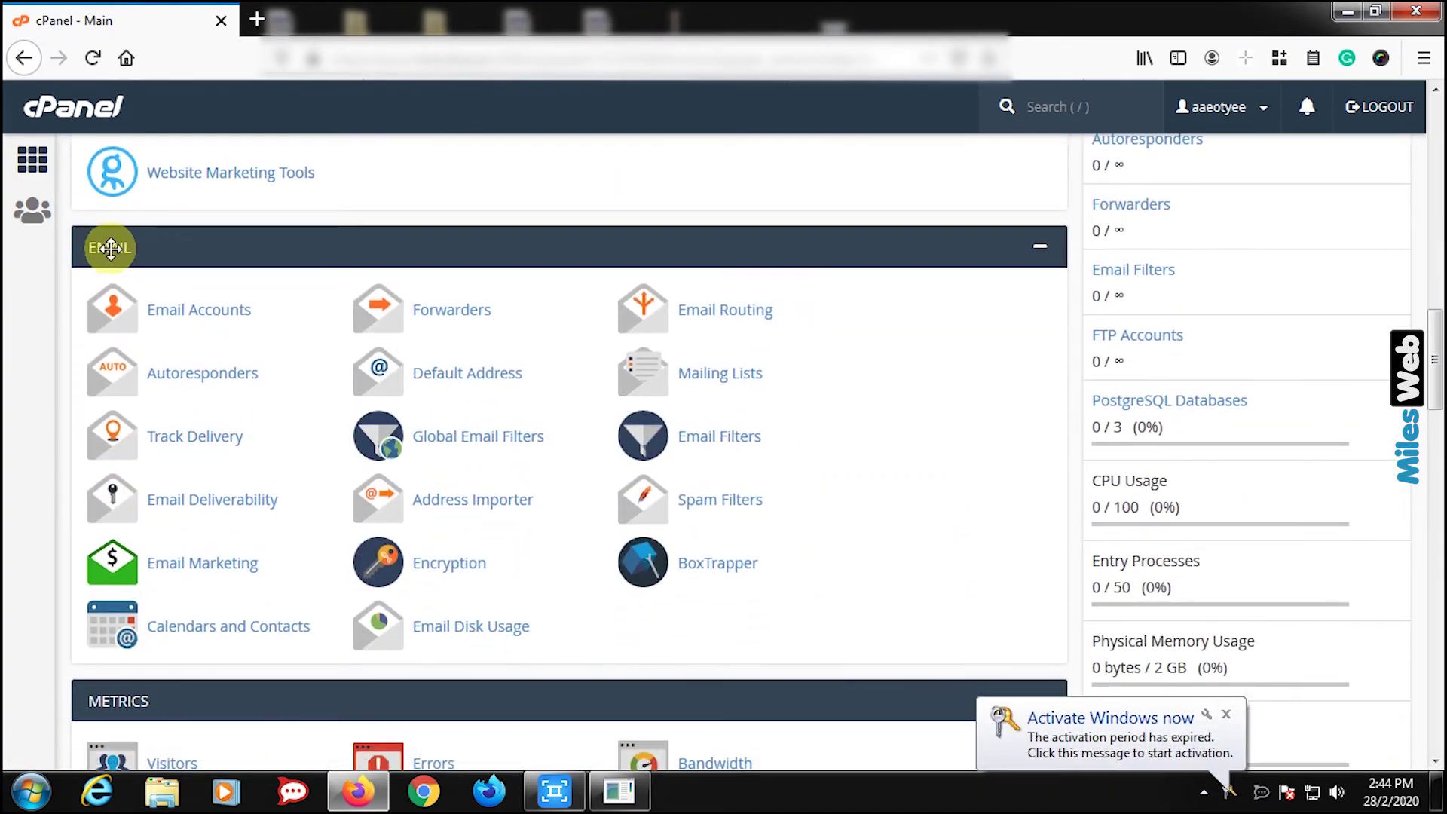
{"action": "left_click", "coordinate": [431, 315]}
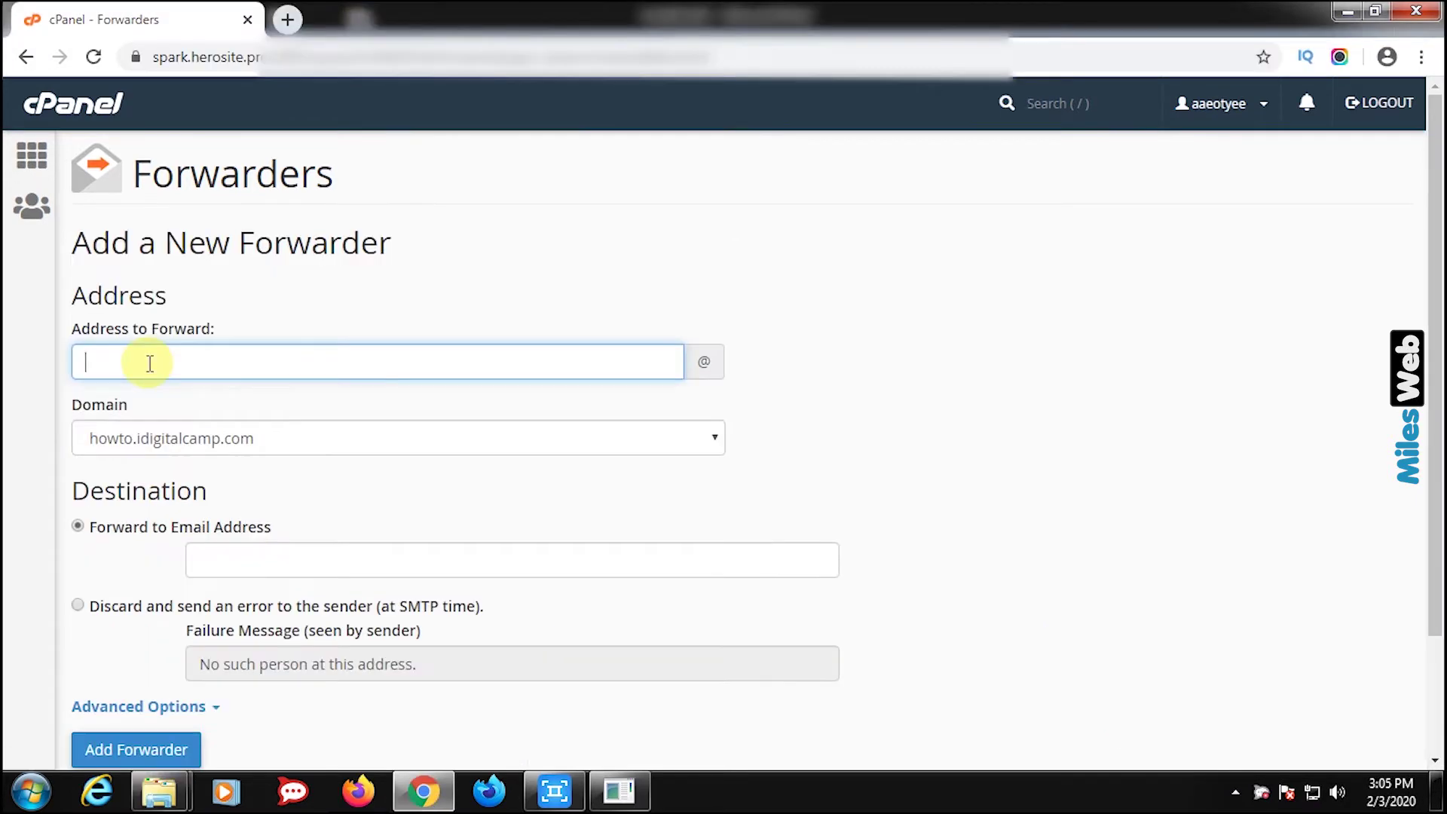
{"action": "type", "text": "mark.smith"}
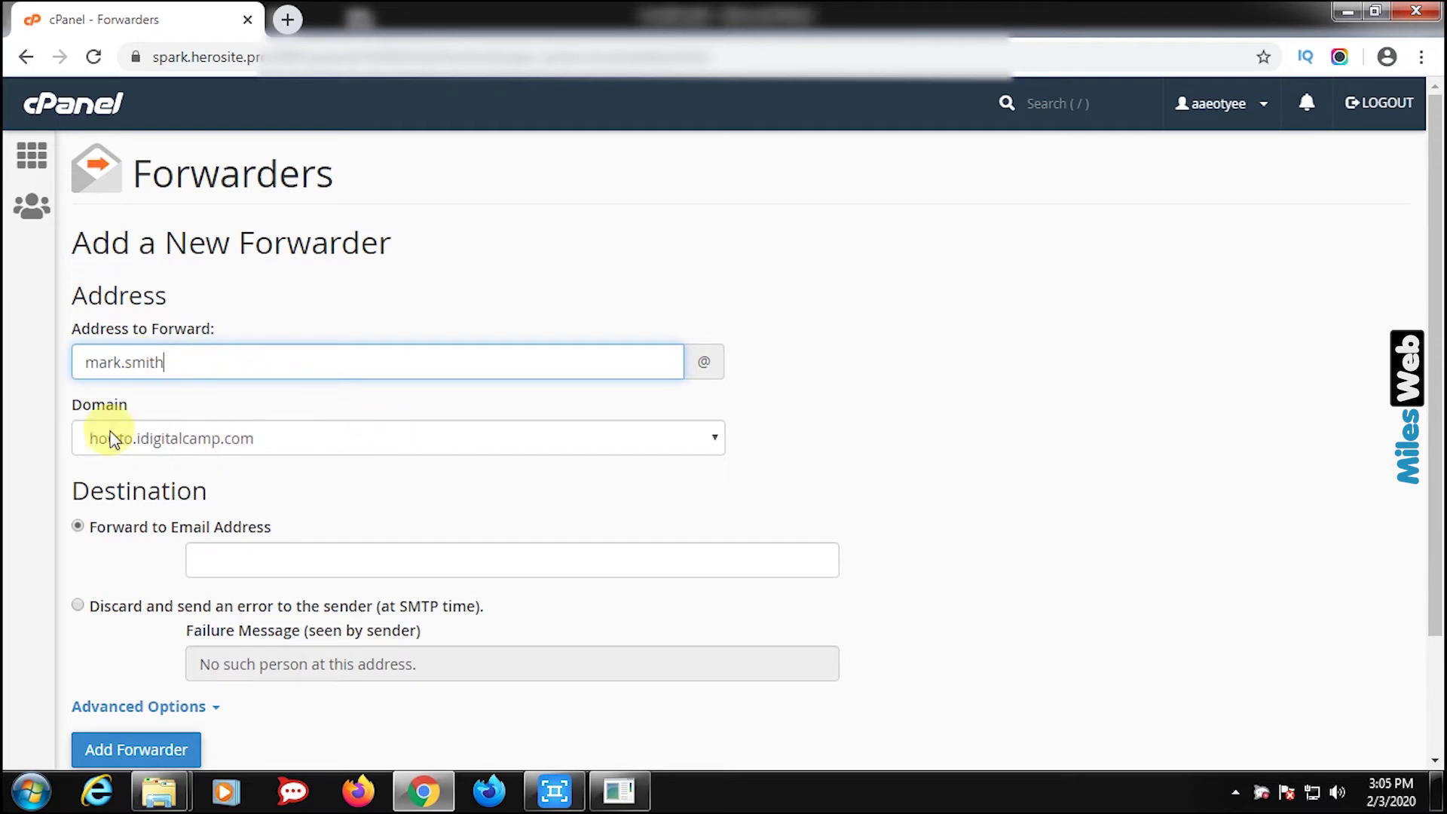
- Keep howto.idigitalcamp.com as the domain, pick the suggested howto destination address, and create the forwarder
{"action": "left_click", "coordinate": [187, 439]}
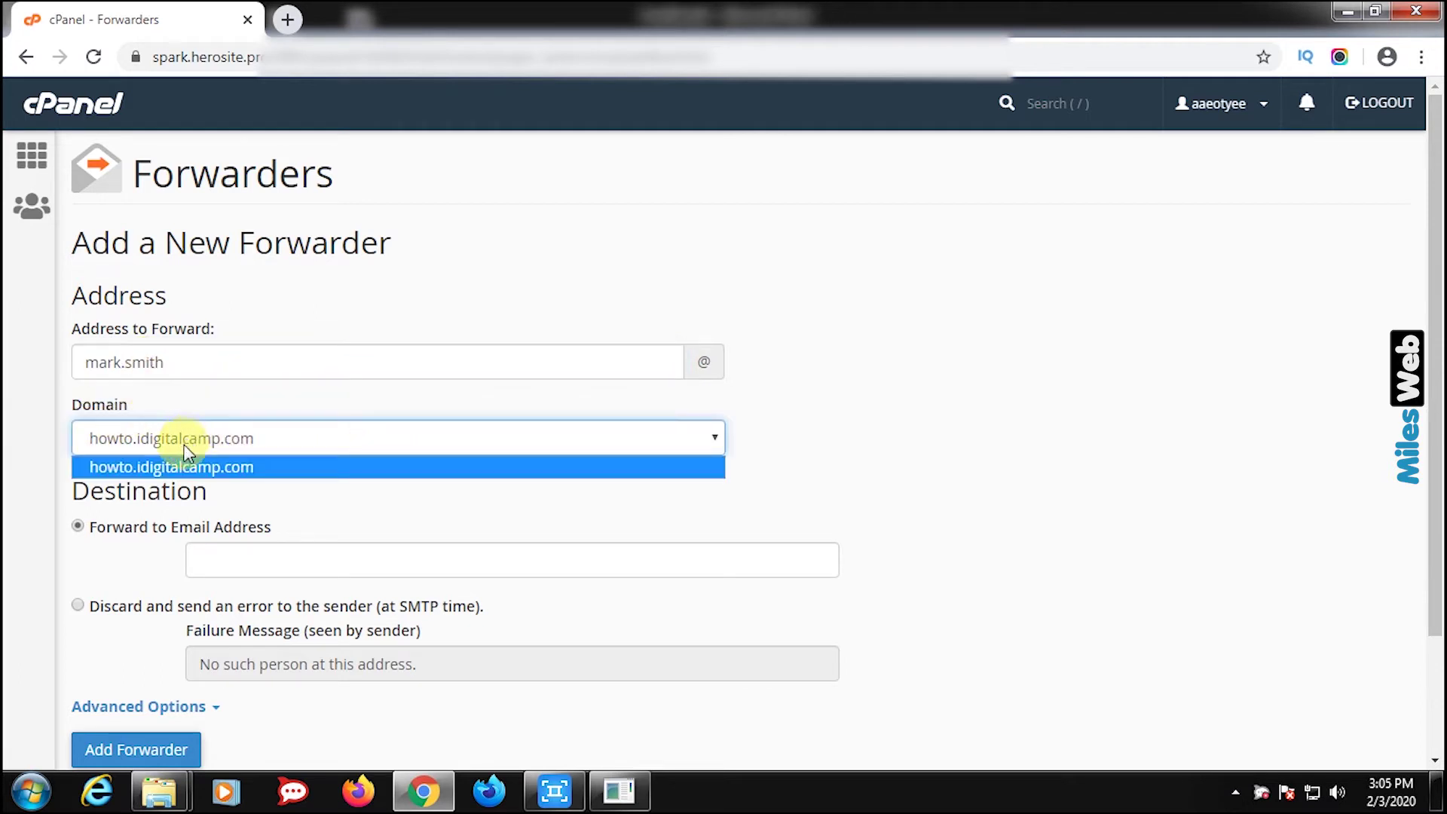
{"action": "left_click", "coordinate": [187, 468]}
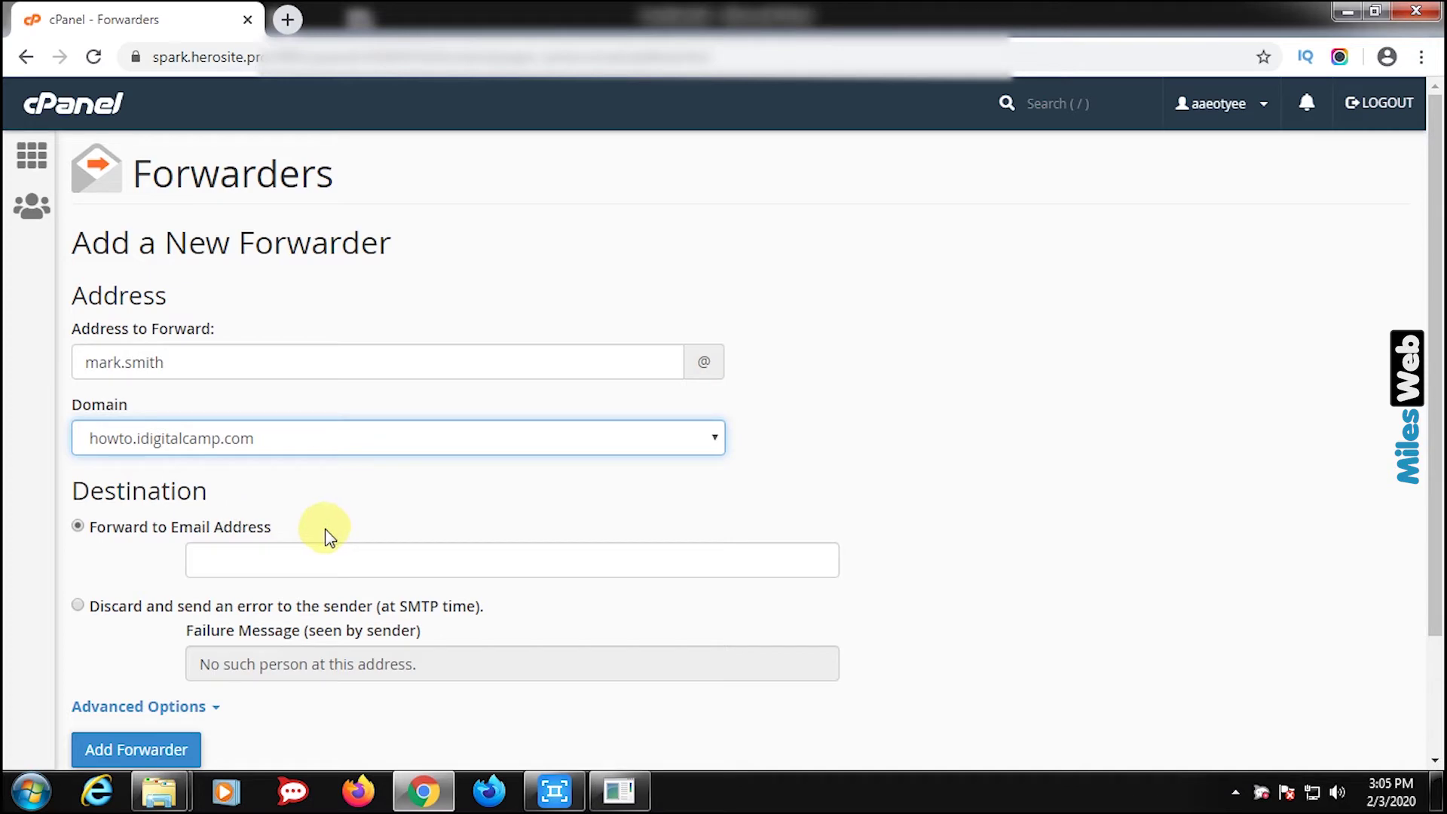
{"action": "left_click", "coordinate": [245, 559]}
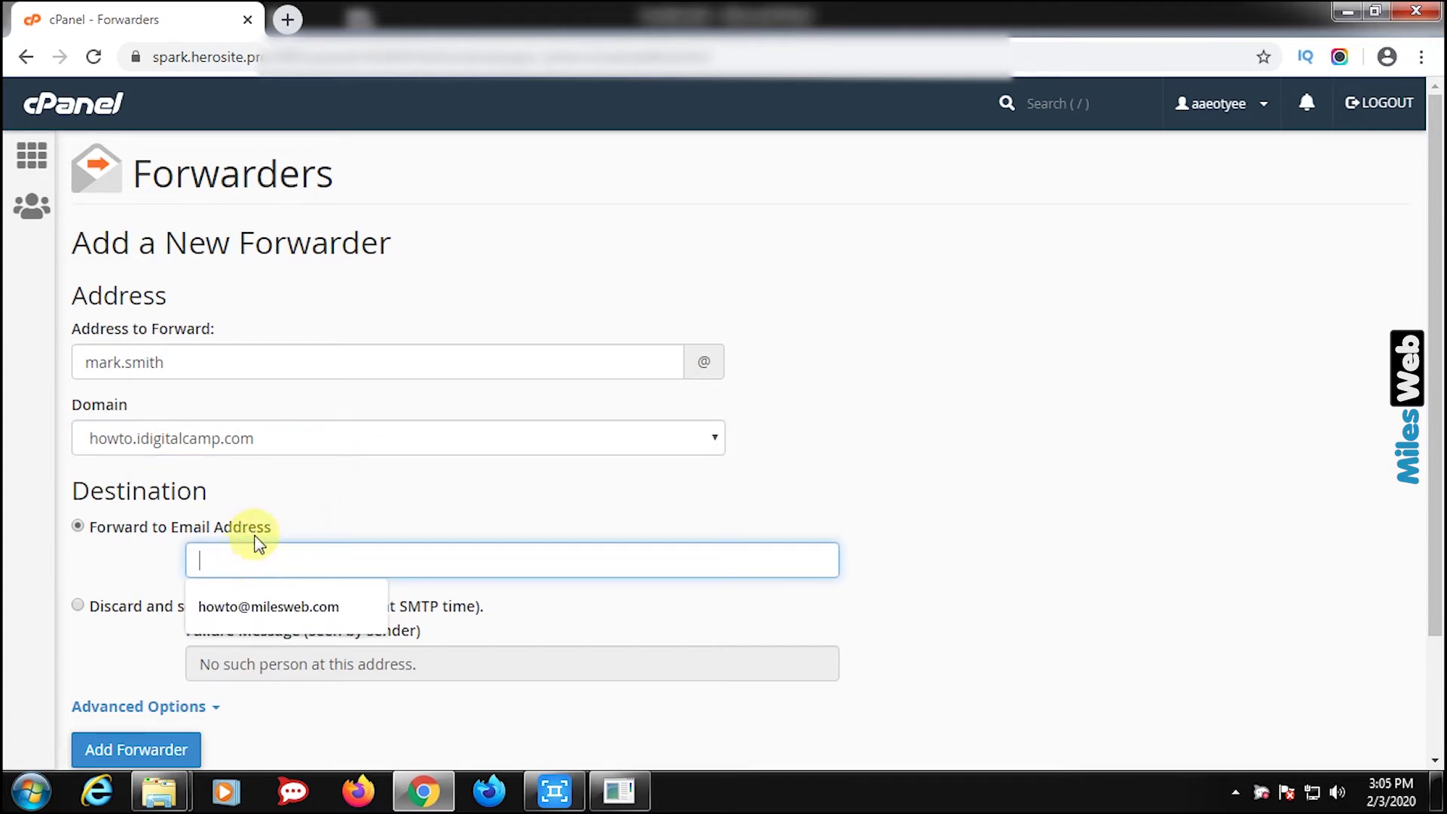
{"action": "type", "text": "how"}
{"action": "left_click", "coordinate": [285, 599]}
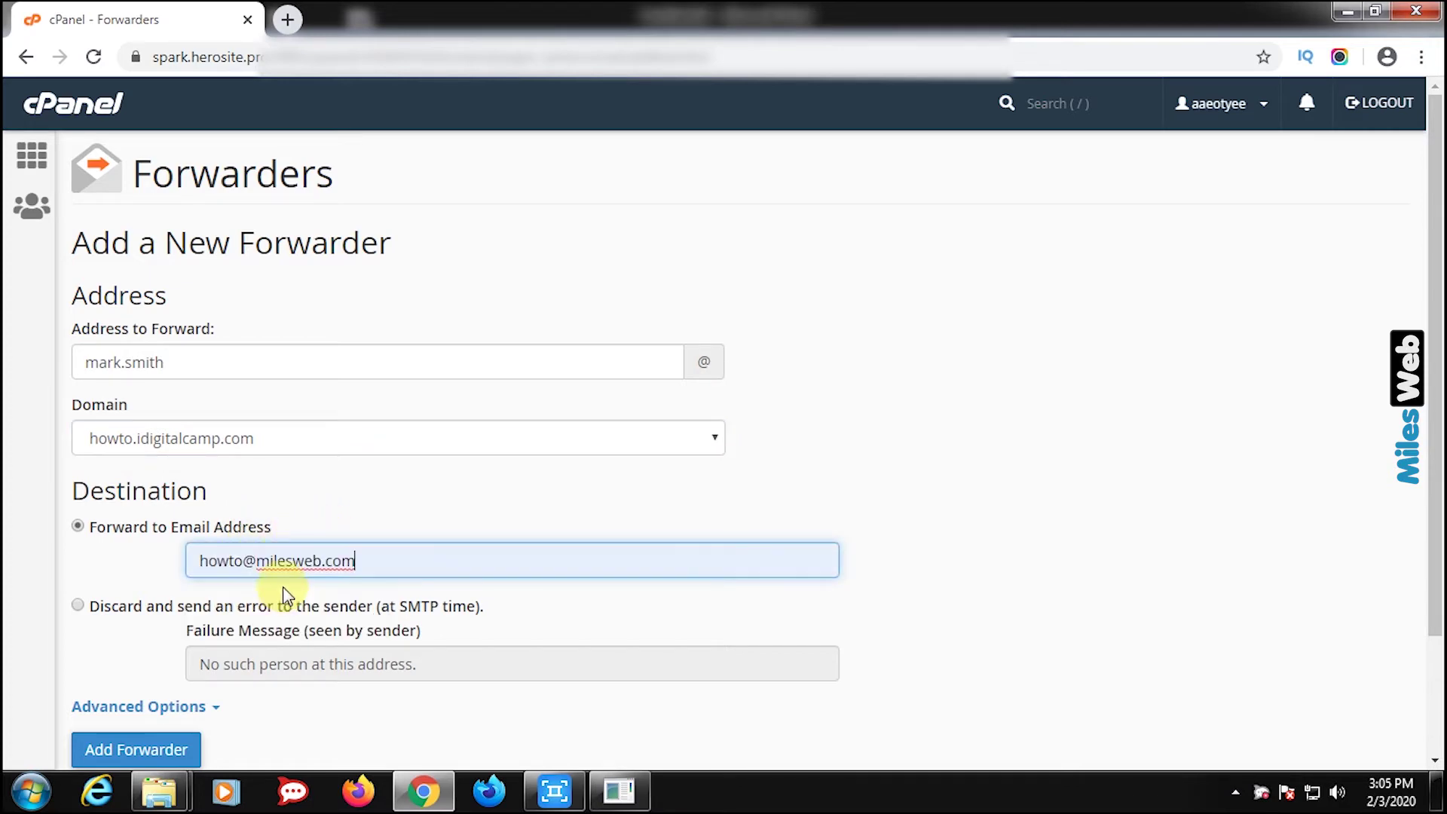
{"action": "left_click", "coordinate": [407, 518]}
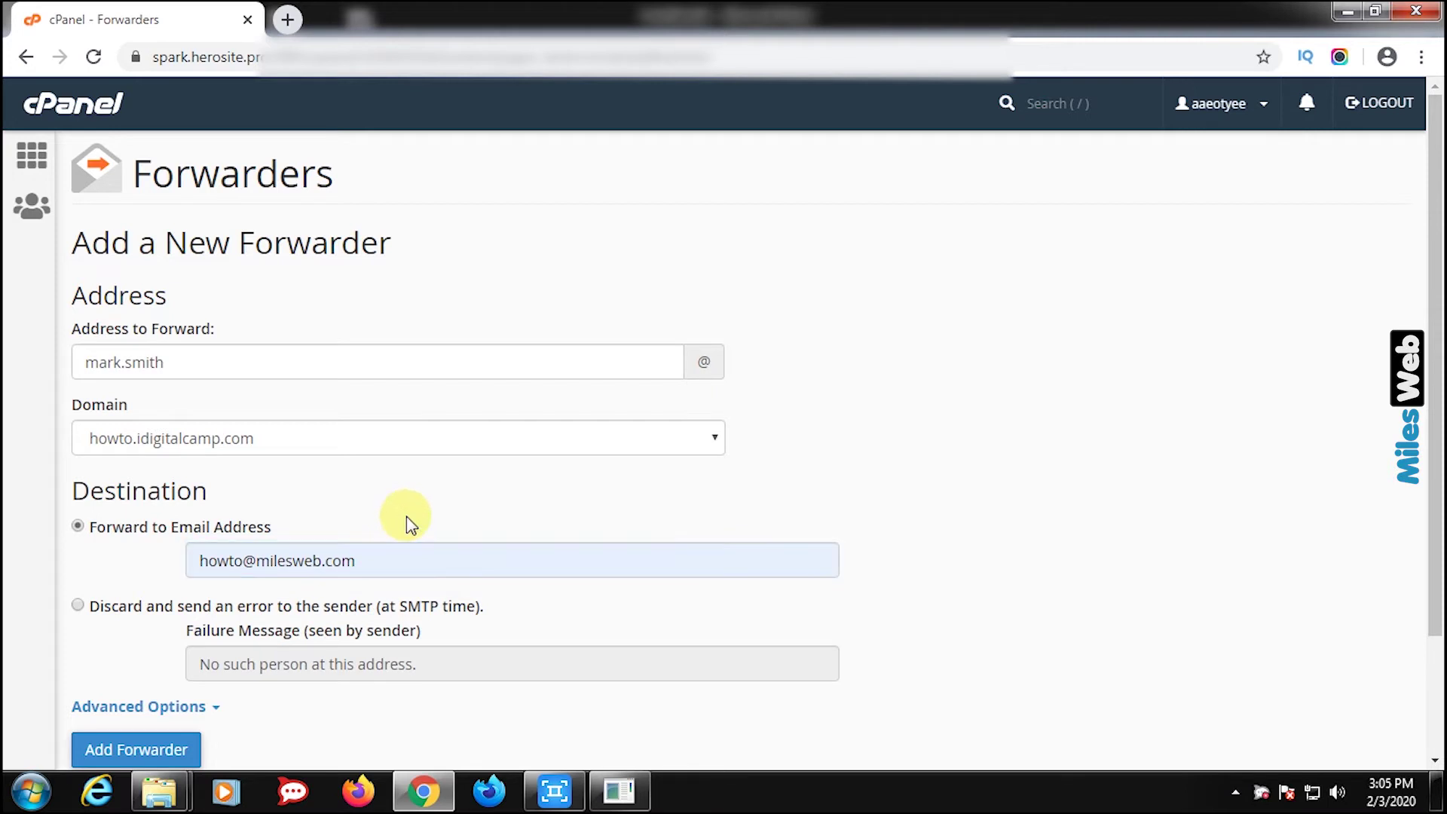
{"action": "left_click", "coordinate": [161, 751]}
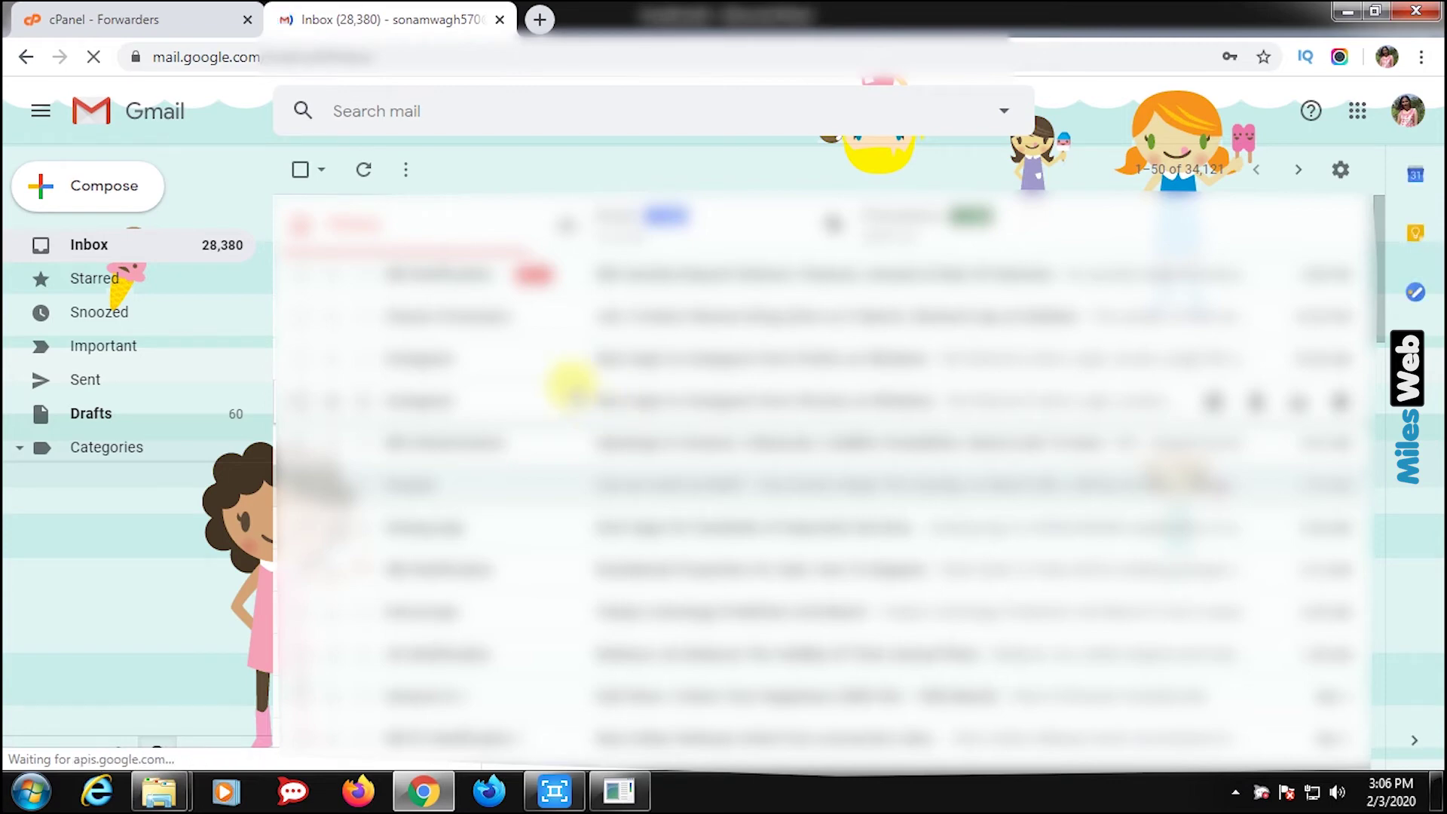
- Start a new blank Gmail message to test the forwarder
{"action": "left_click", "coordinate": [106, 194]}
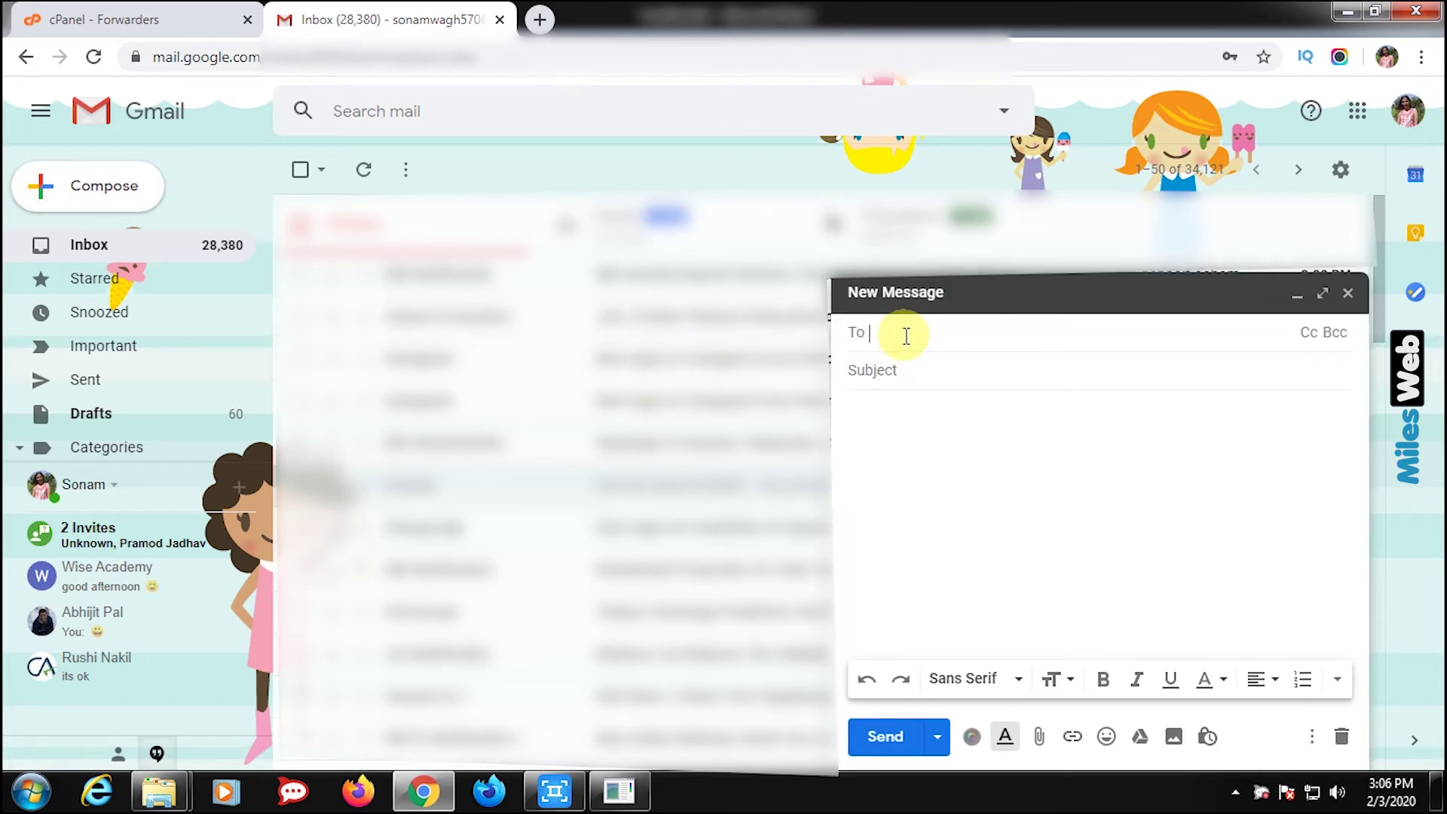
- Copy the forwarded address from the cPanel confirmation into the email's To field
{"action": "left_click", "coordinate": [154, 16]}
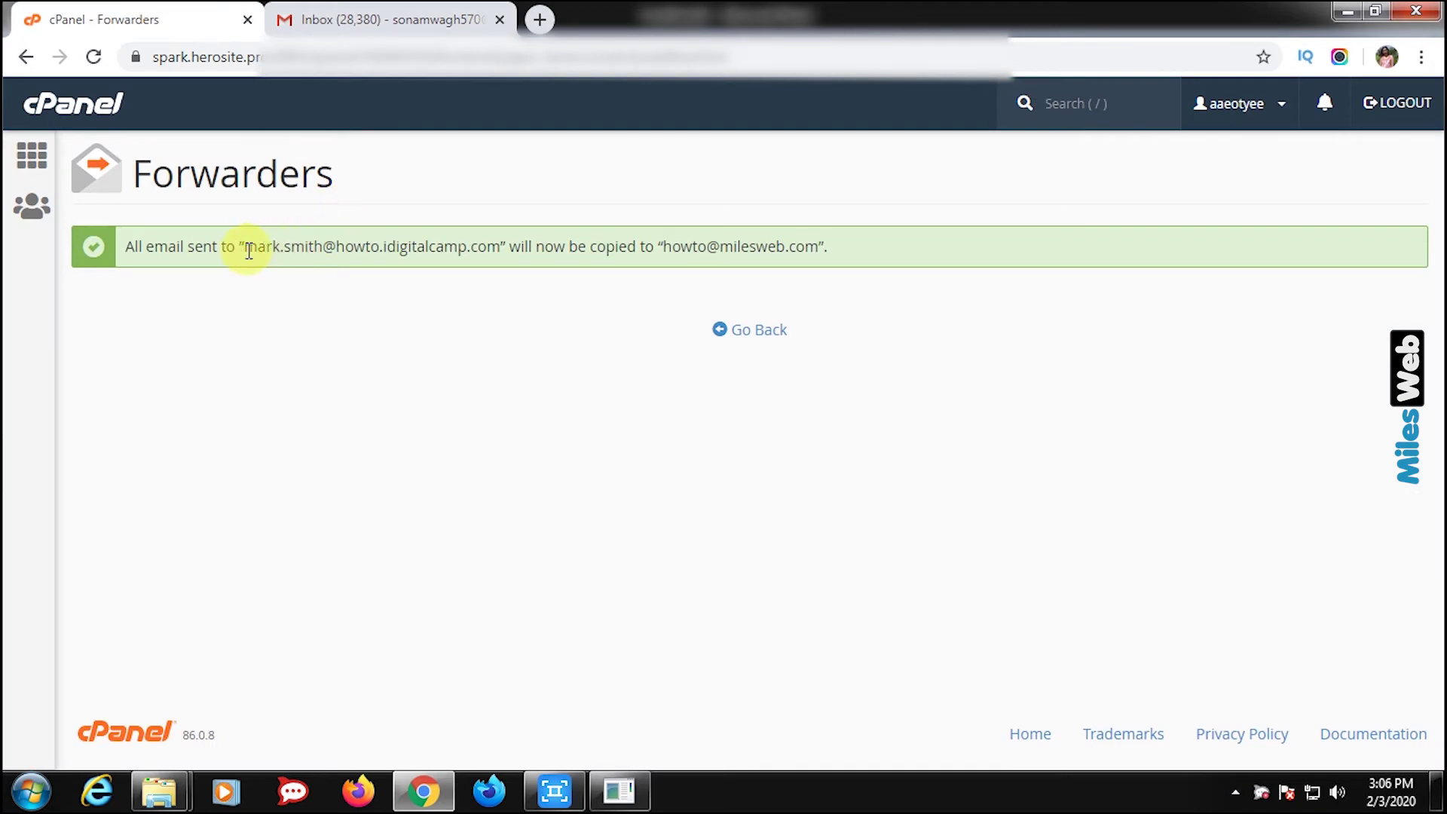
{"action": "left_click_drag", "start_coordinate": [244, 251], "coordinate": [498, 246]}
{"action": "key", "text": "ctrl+c"}
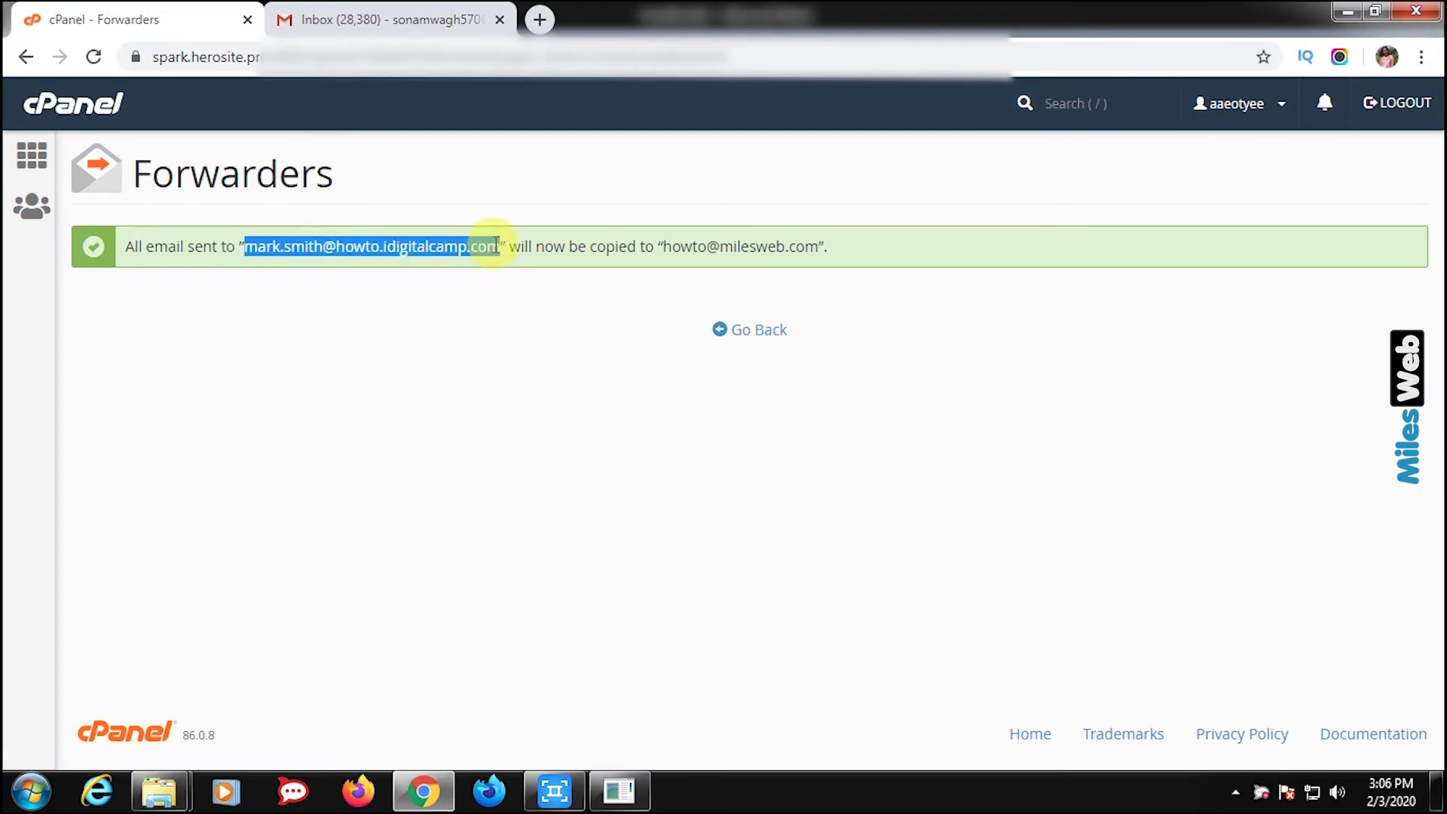
{"action": "left_click", "coordinate": [477, 219]}
{"action": "key", "text": "ctrl+Tab"}
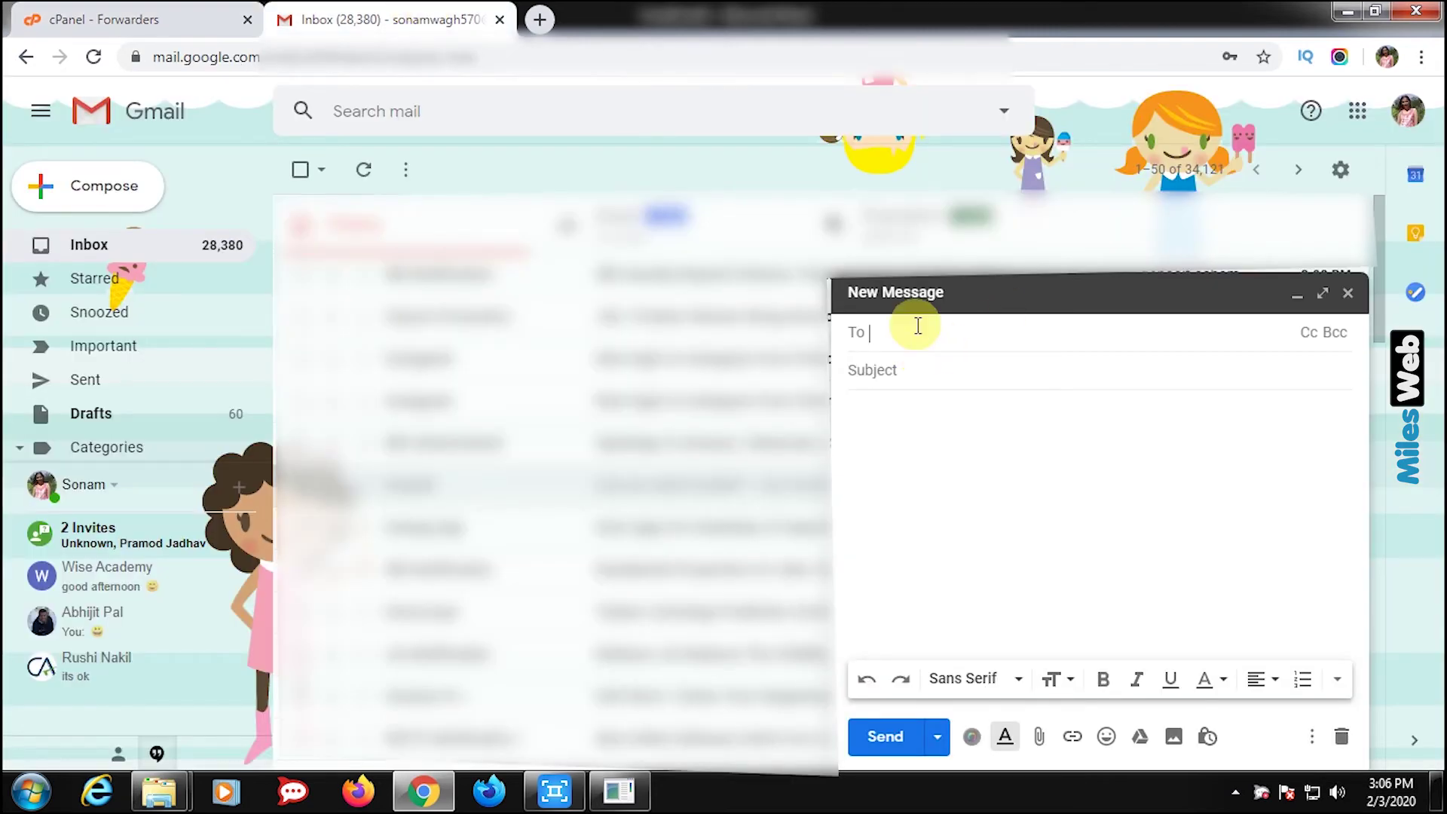
{"action": "key", "text": "ctrl+v"}
- Send the email with subject 'Test Message' and a short 'Hey,' greeting, then sign out of Google
{"action": "left_click", "coordinate": [919, 367]}
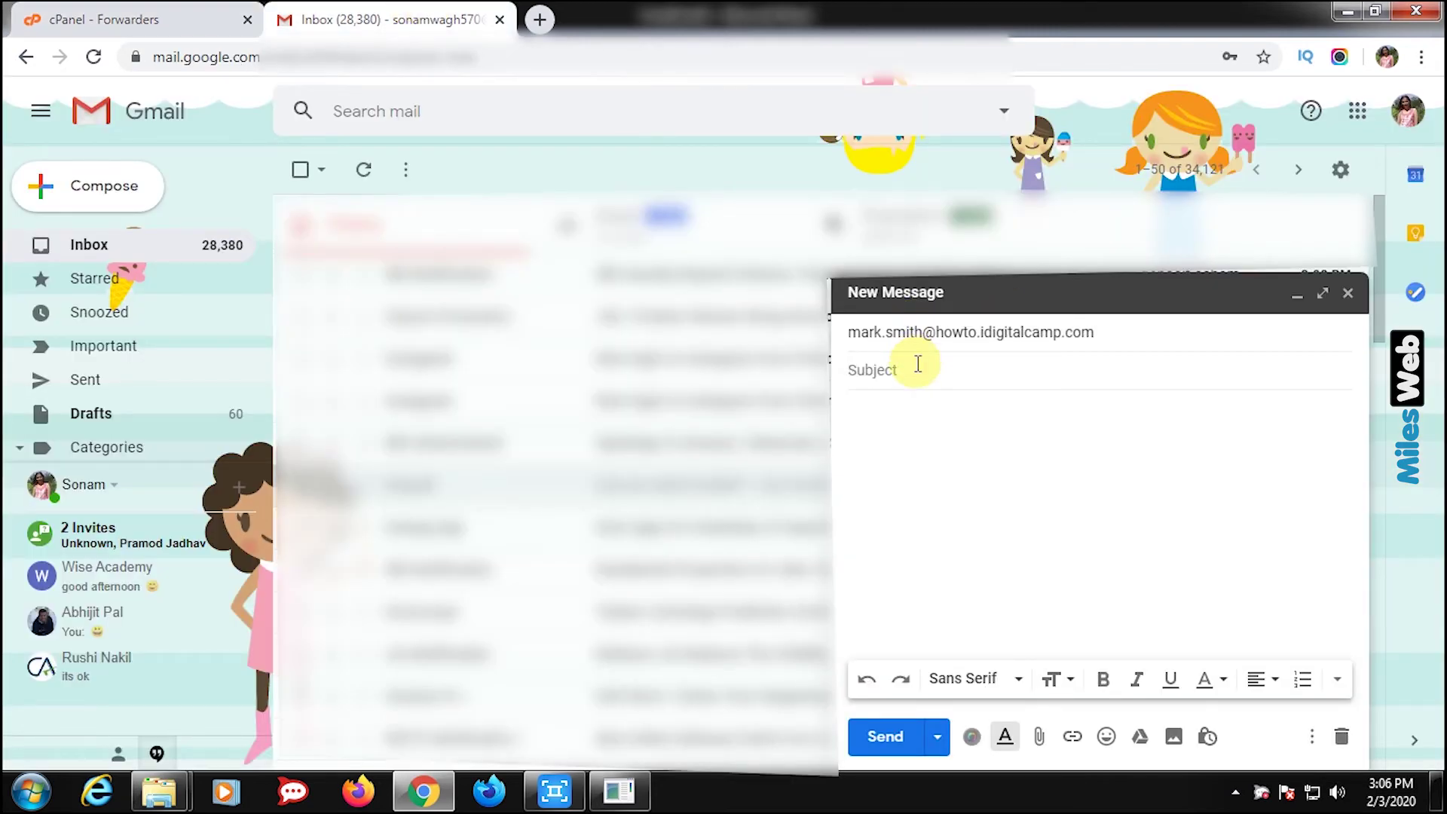
{"action": "type", "text": "Test "}
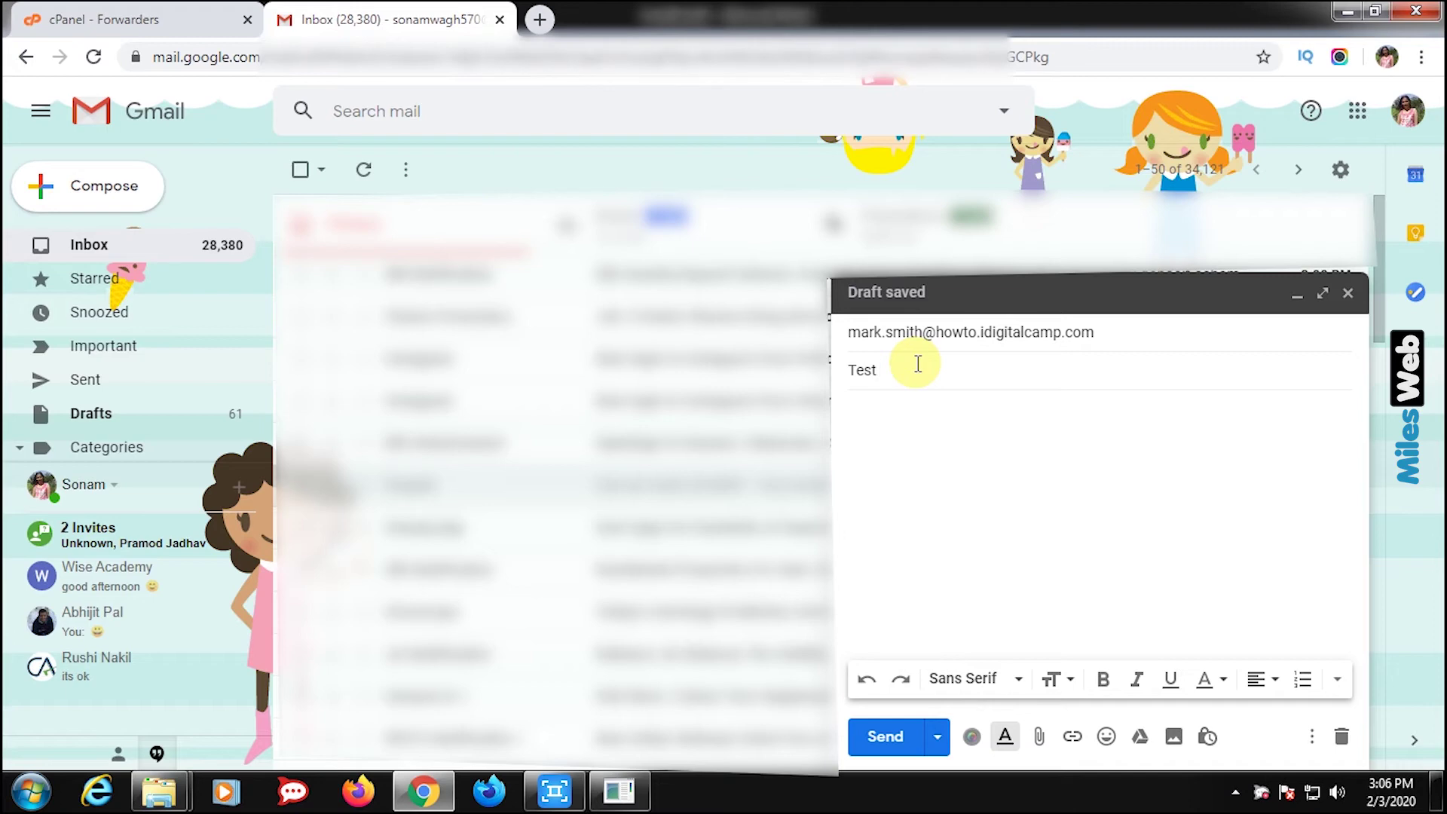
{"action": "type", "text": "Message"}
{"action": "left_click", "coordinate": [970, 453]}
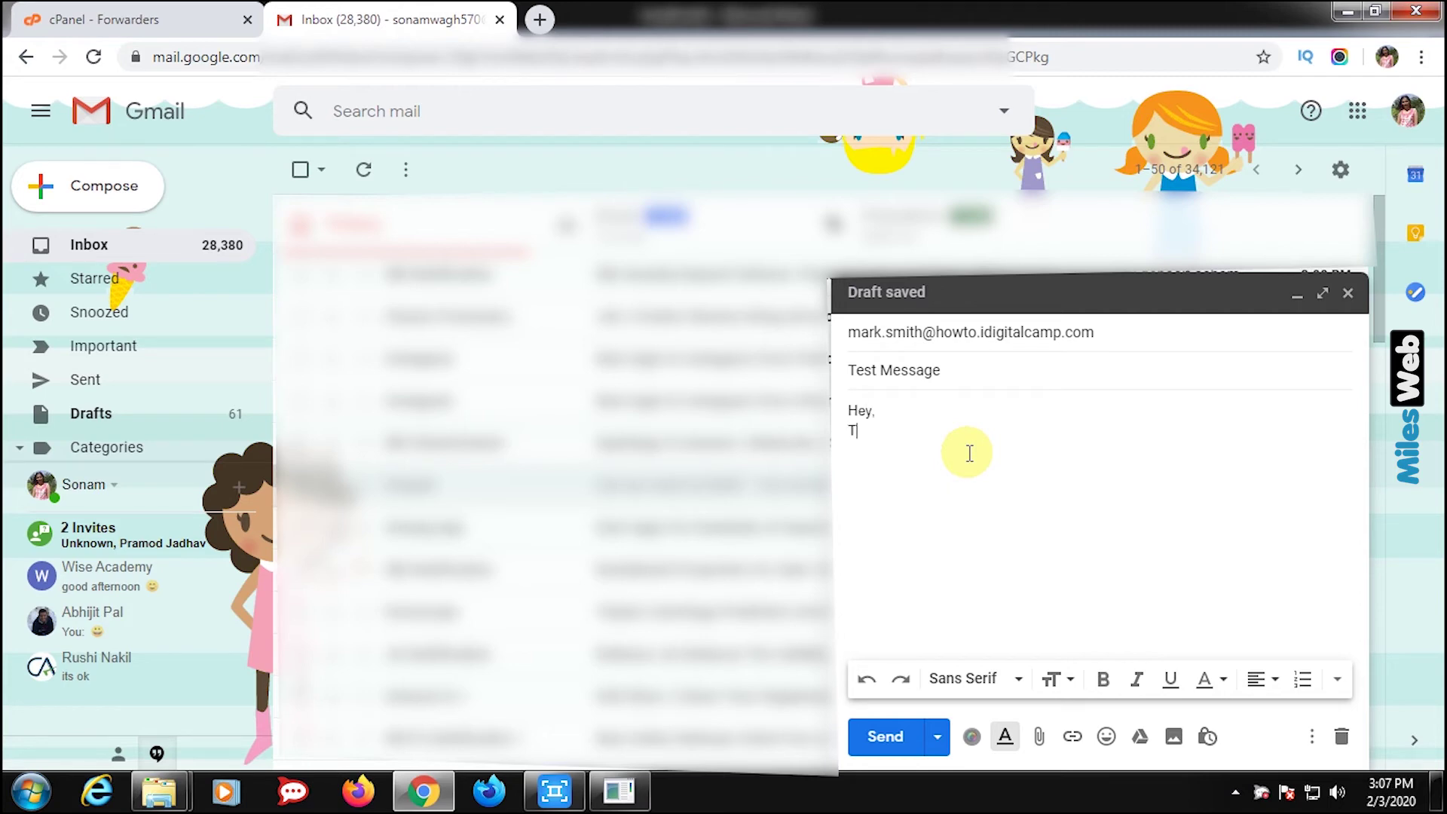
{"action": "type", "text": "Hey,"}
{"action": "key", "text": "Return"}
{"action": "type", "text": "This is a test"}
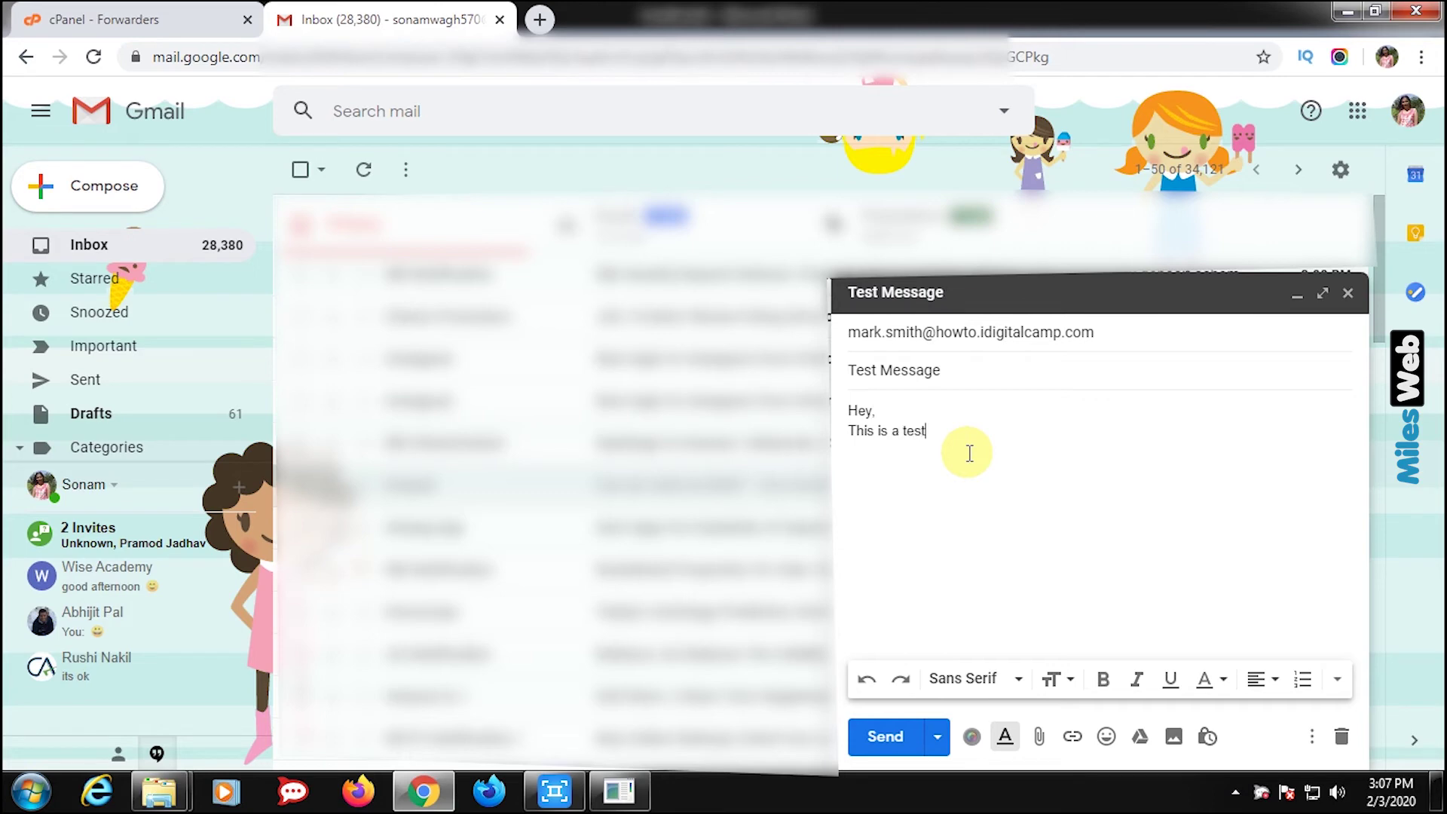
{"action": "type", "text": " message."}
{"action": "left_click", "coordinate": [879, 737]}
{"action": "left_click", "coordinate": [1405, 113]}
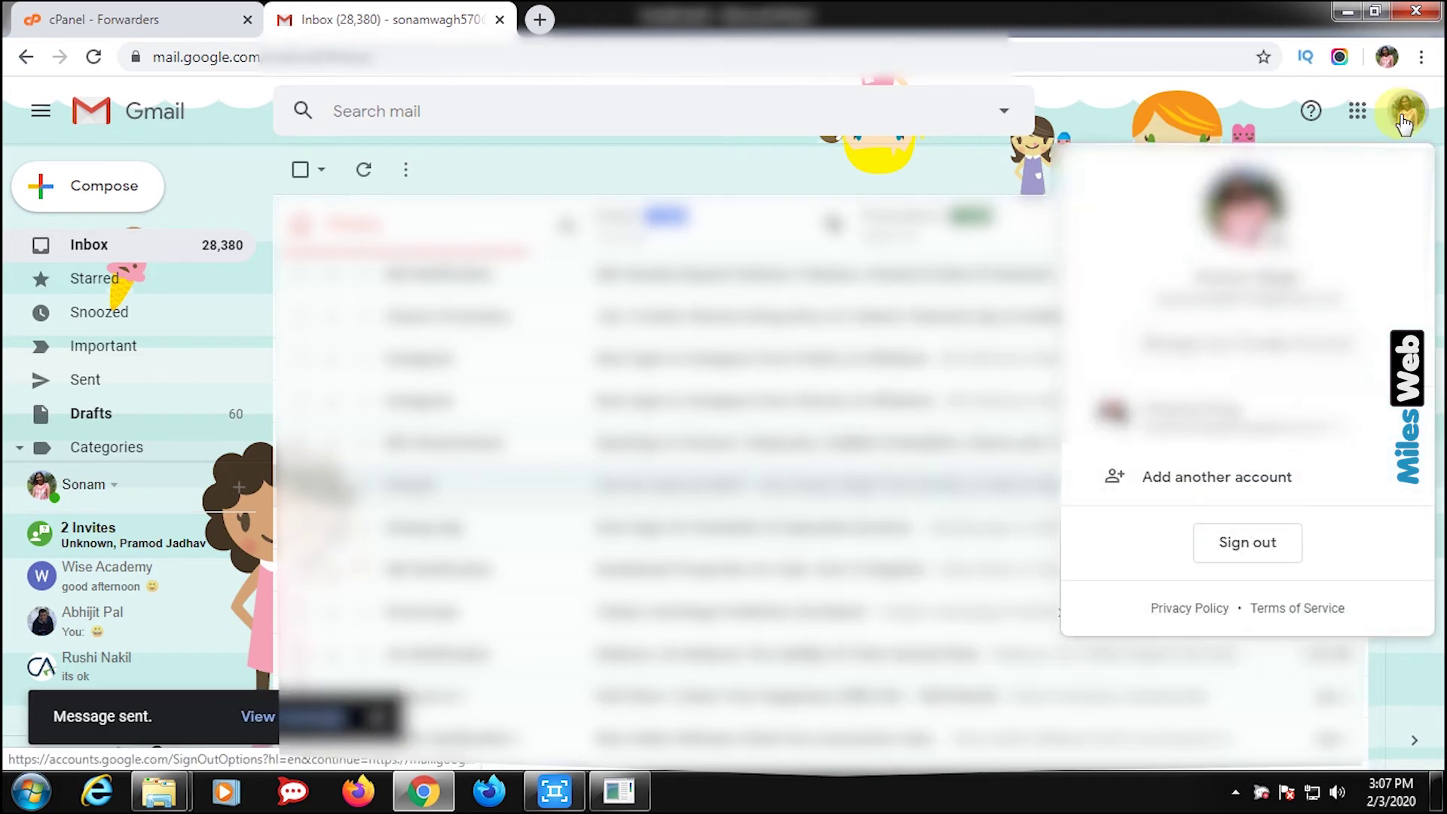
{"action": "left_click", "coordinate": [1252, 547]}
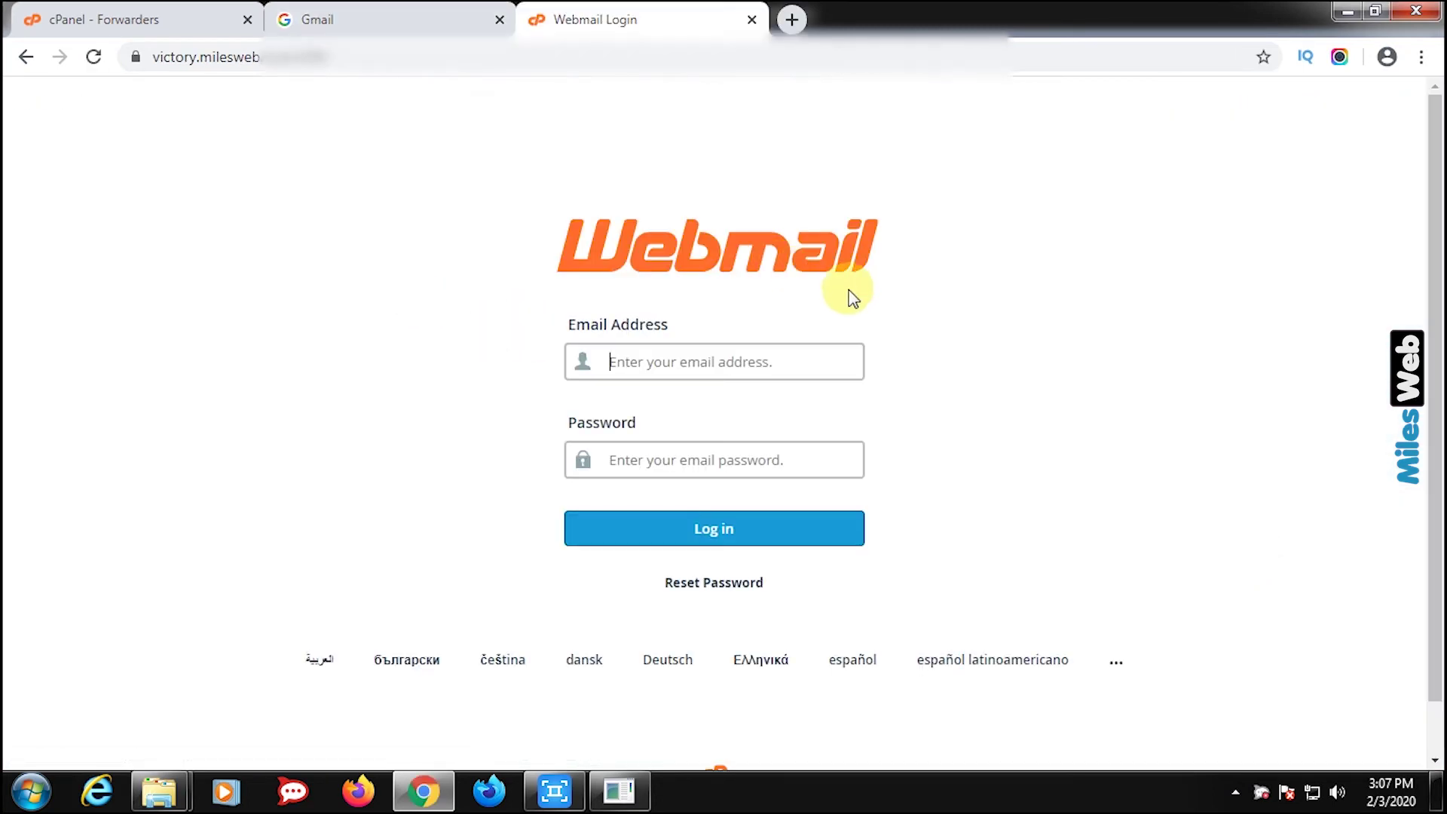
- Log in to Roundcube with the destination address from the confirmation and open the forwarded Test Message
{"action": "left_click", "coordinate": [64, 23]}
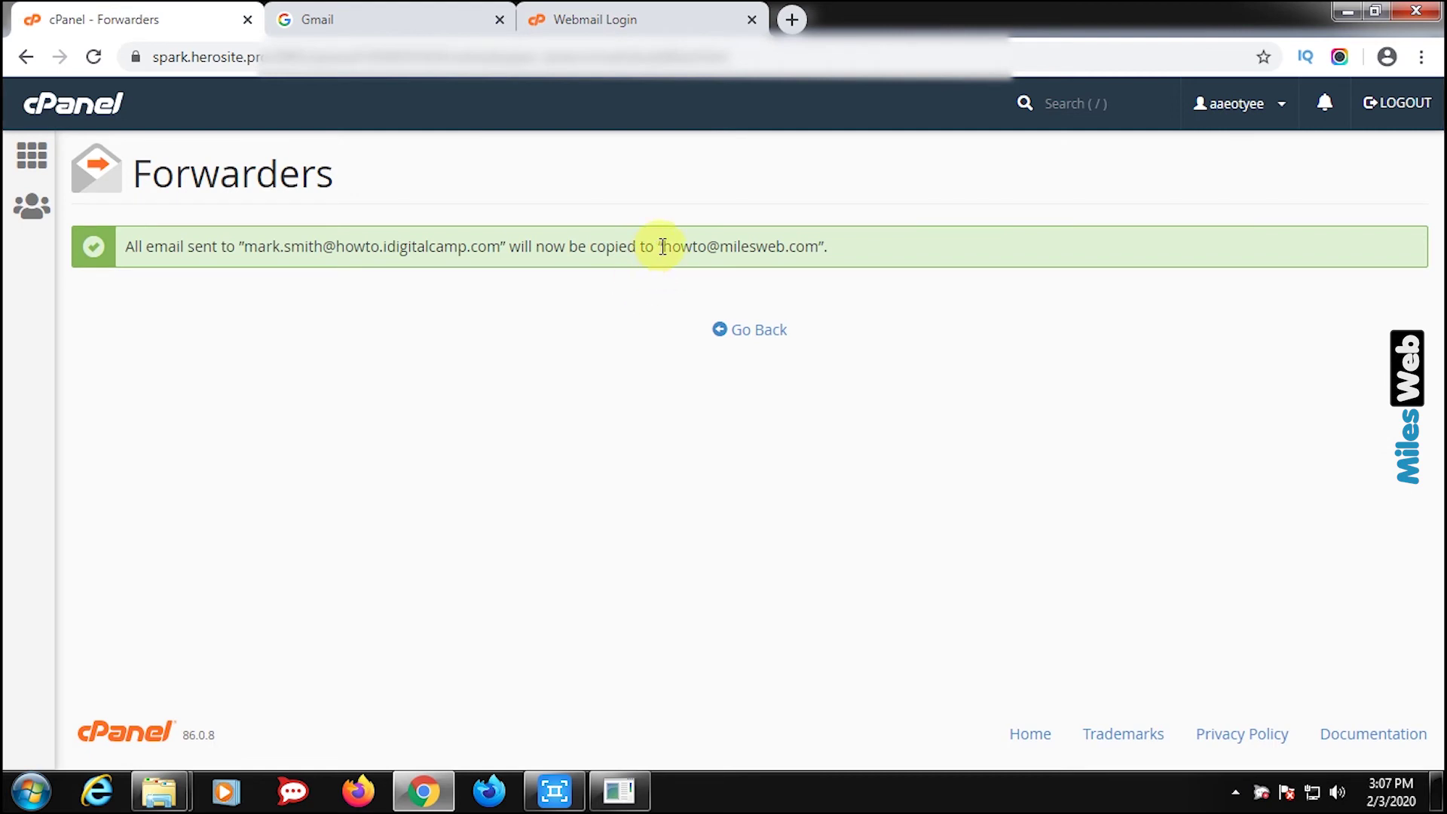
{"action": "left_click_drag", "start_coordinate": [666, 247], "coordinate": [820, 247]}
{"action": "key", "text": "ctrl+c"}
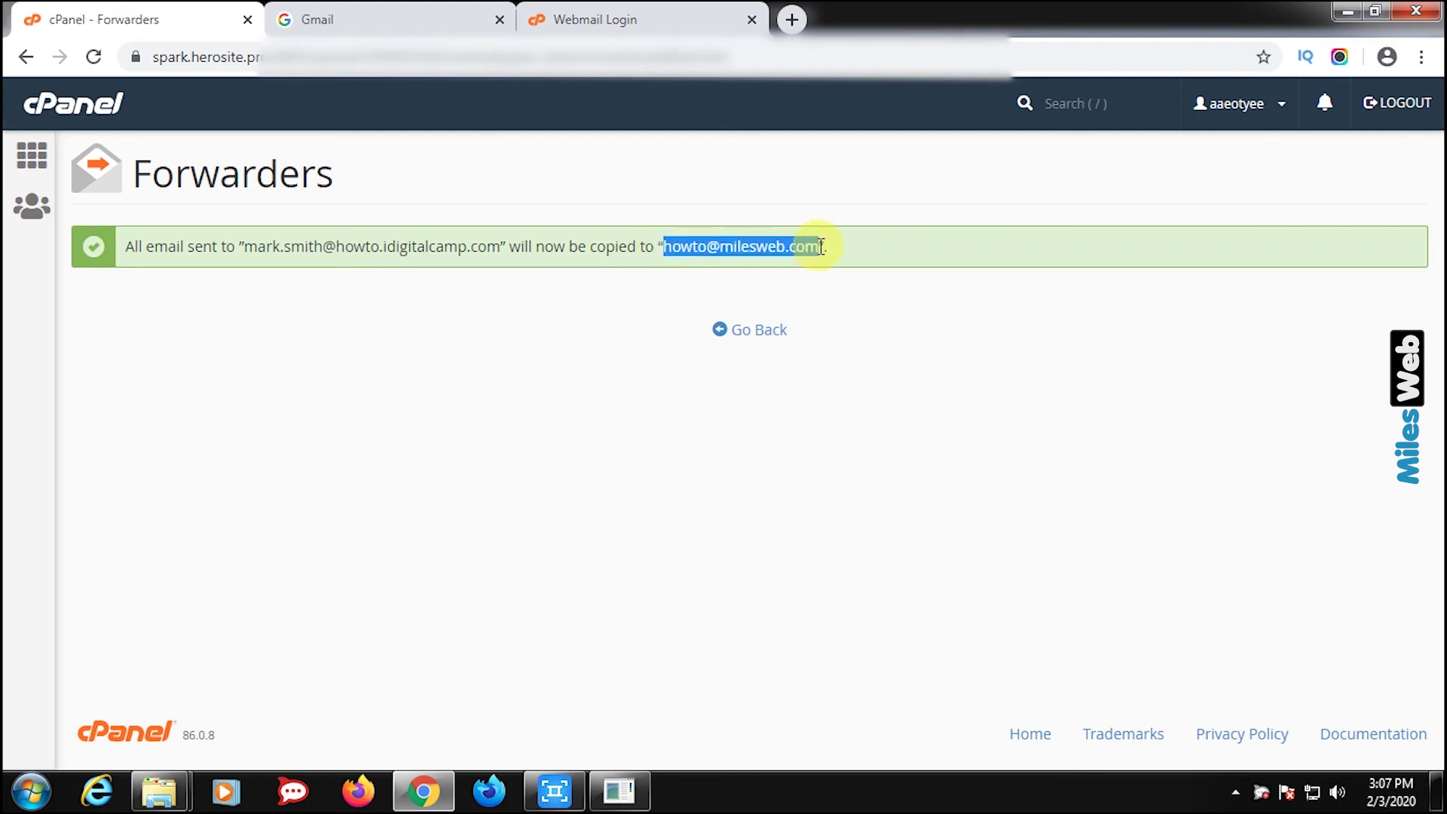
{"action": "left_click", "coordinate": [536, 16]}
{"action": "left_click", "coordinate": [631, 358]}
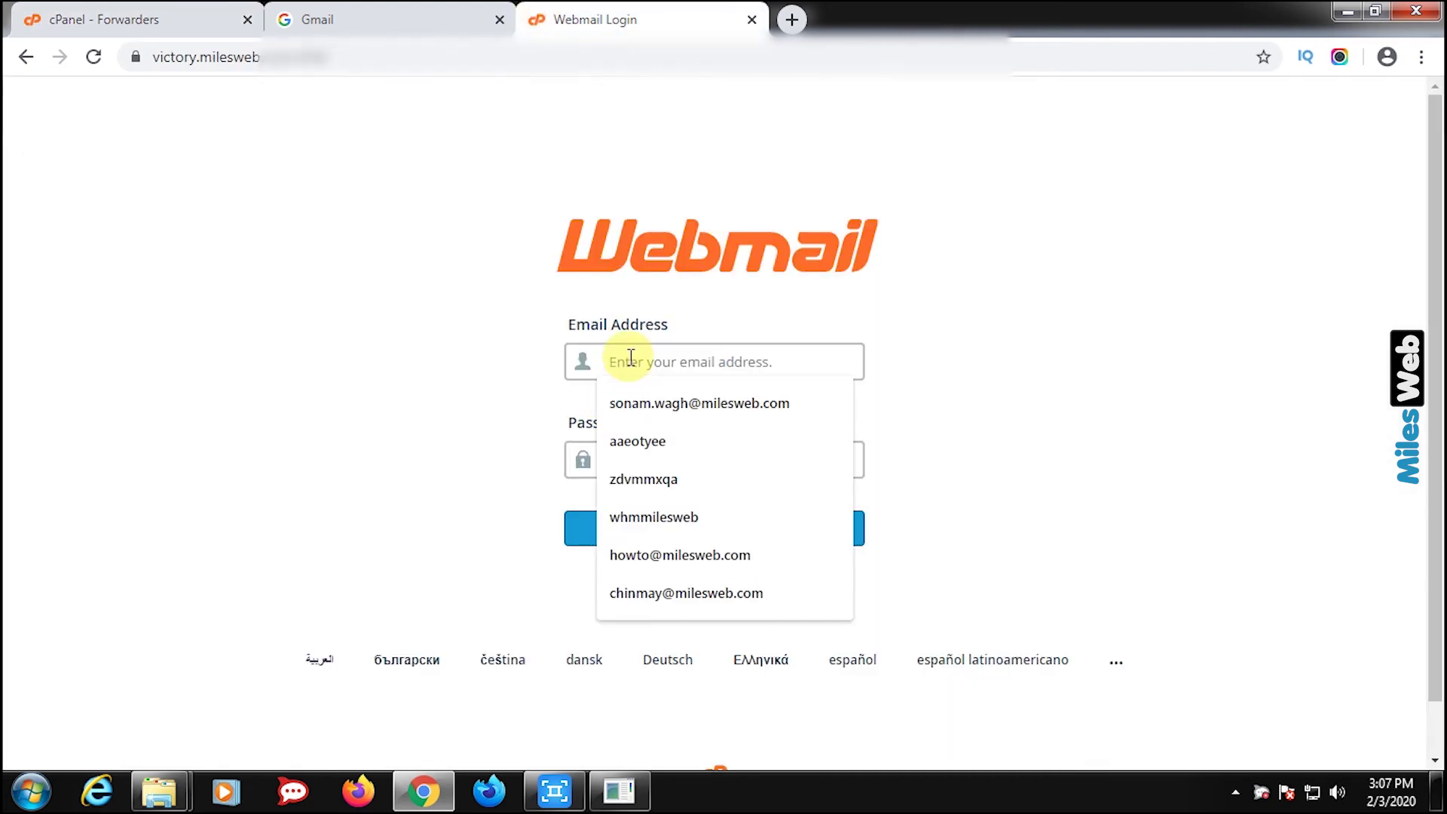
{"action": "key", "text": "ctrl+v"}
{"action": "left_click", "coordinate": [611, 457]}
{"action": "type", "text": "************"}
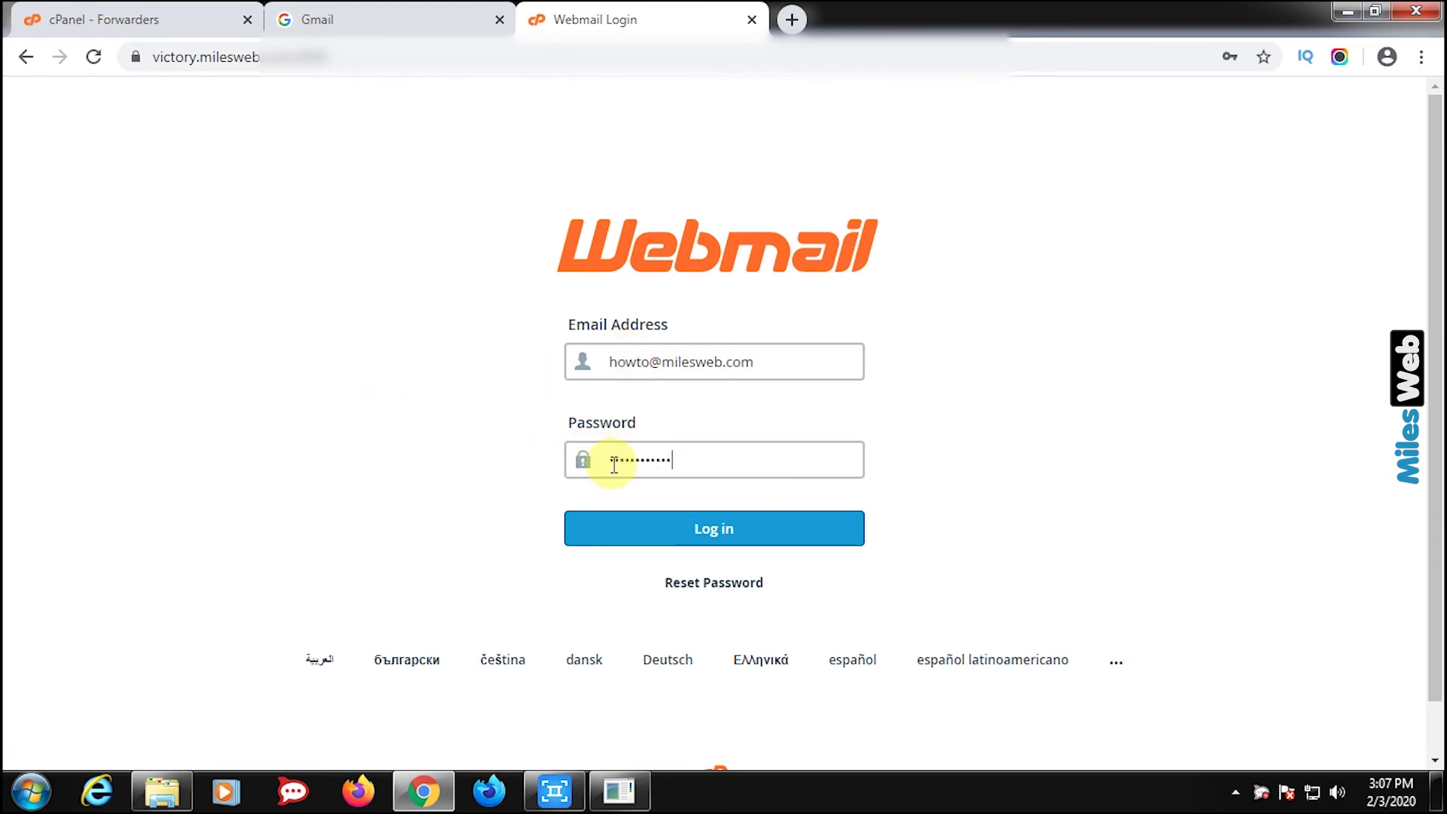
{"action": "left_click", "coordinate": [720, 532]}
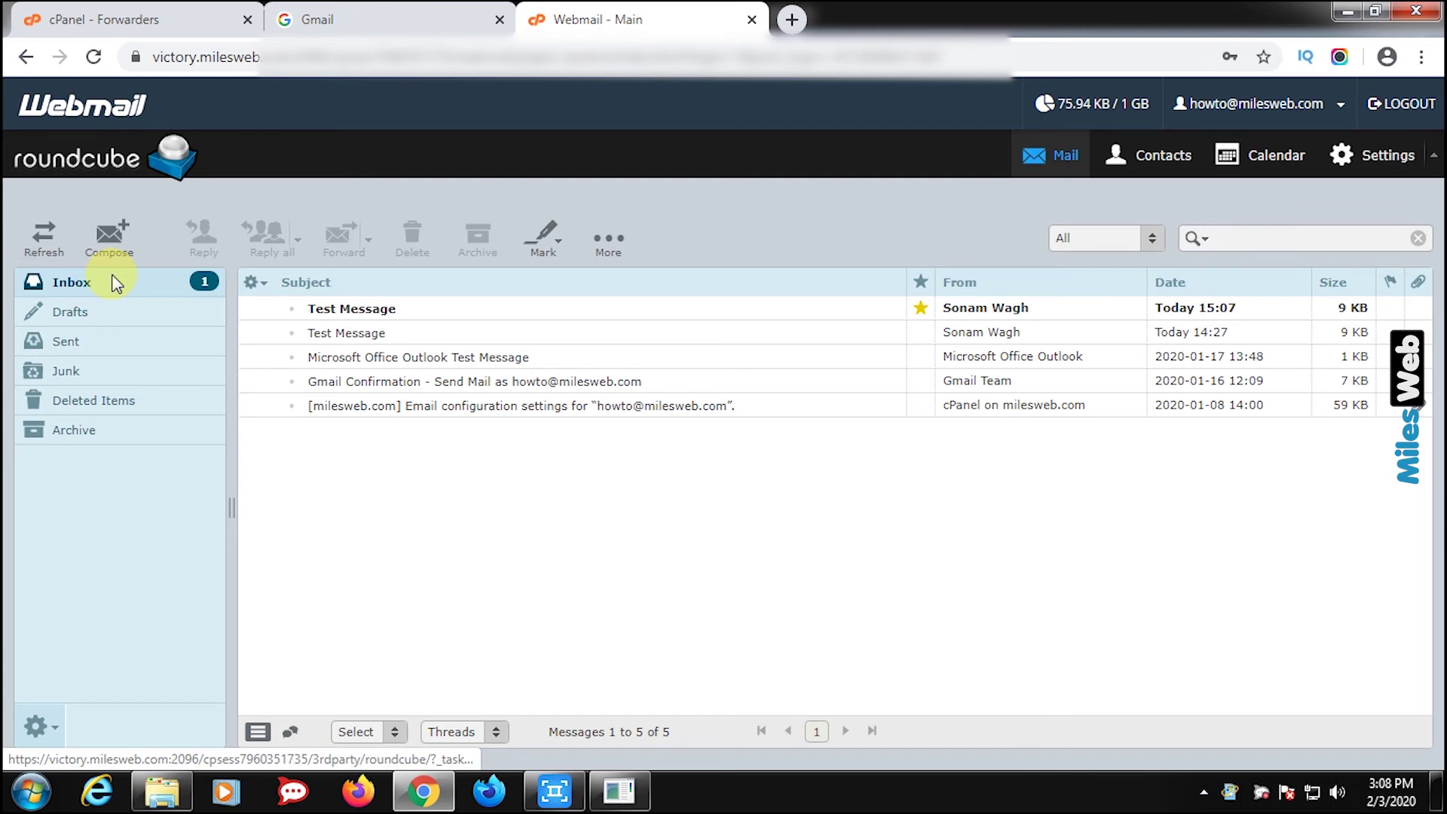
{"action": "double_click", "coordinate": [391, 313]}
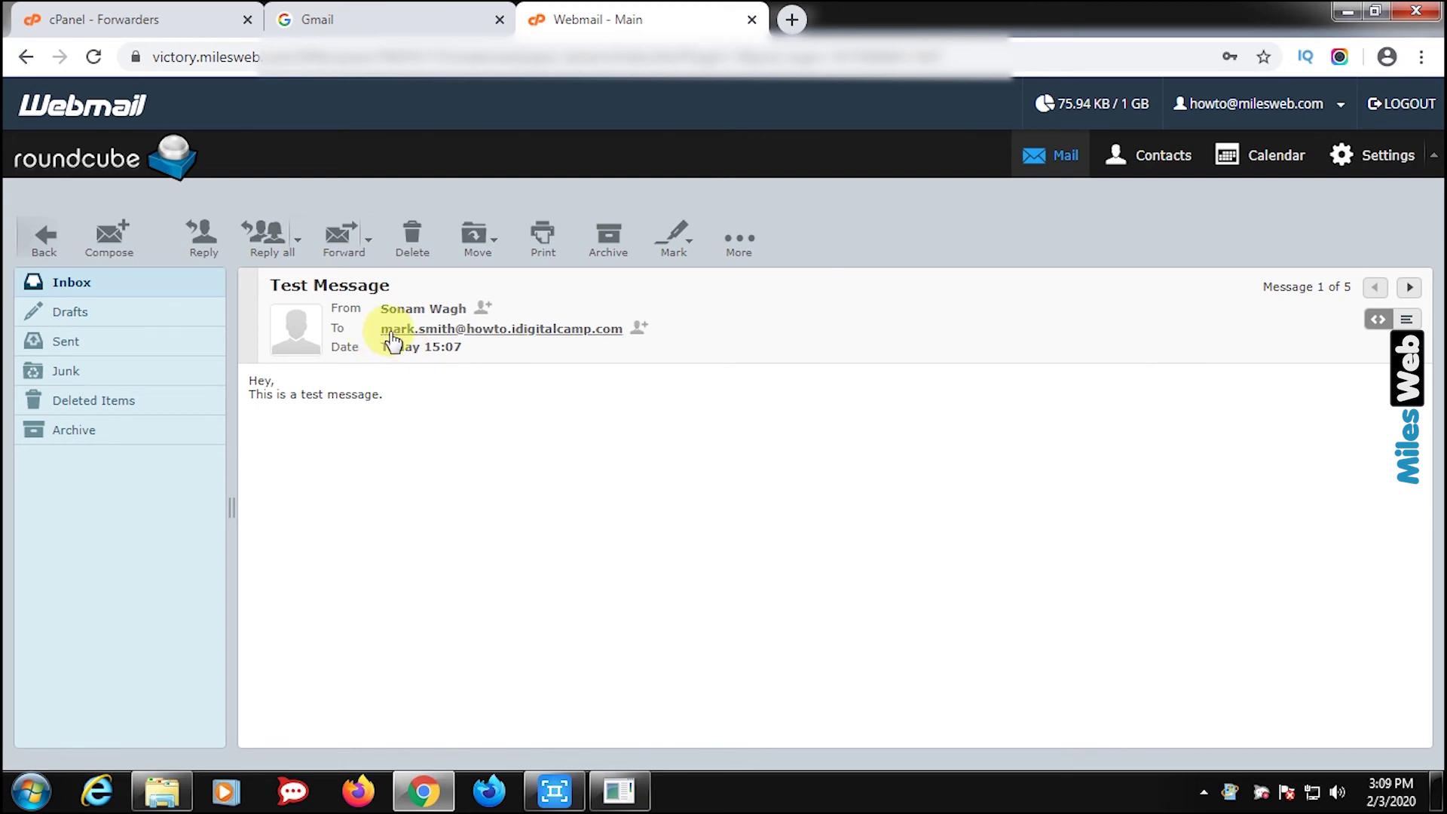
{"action": "key", "text": "ctrl+1"}
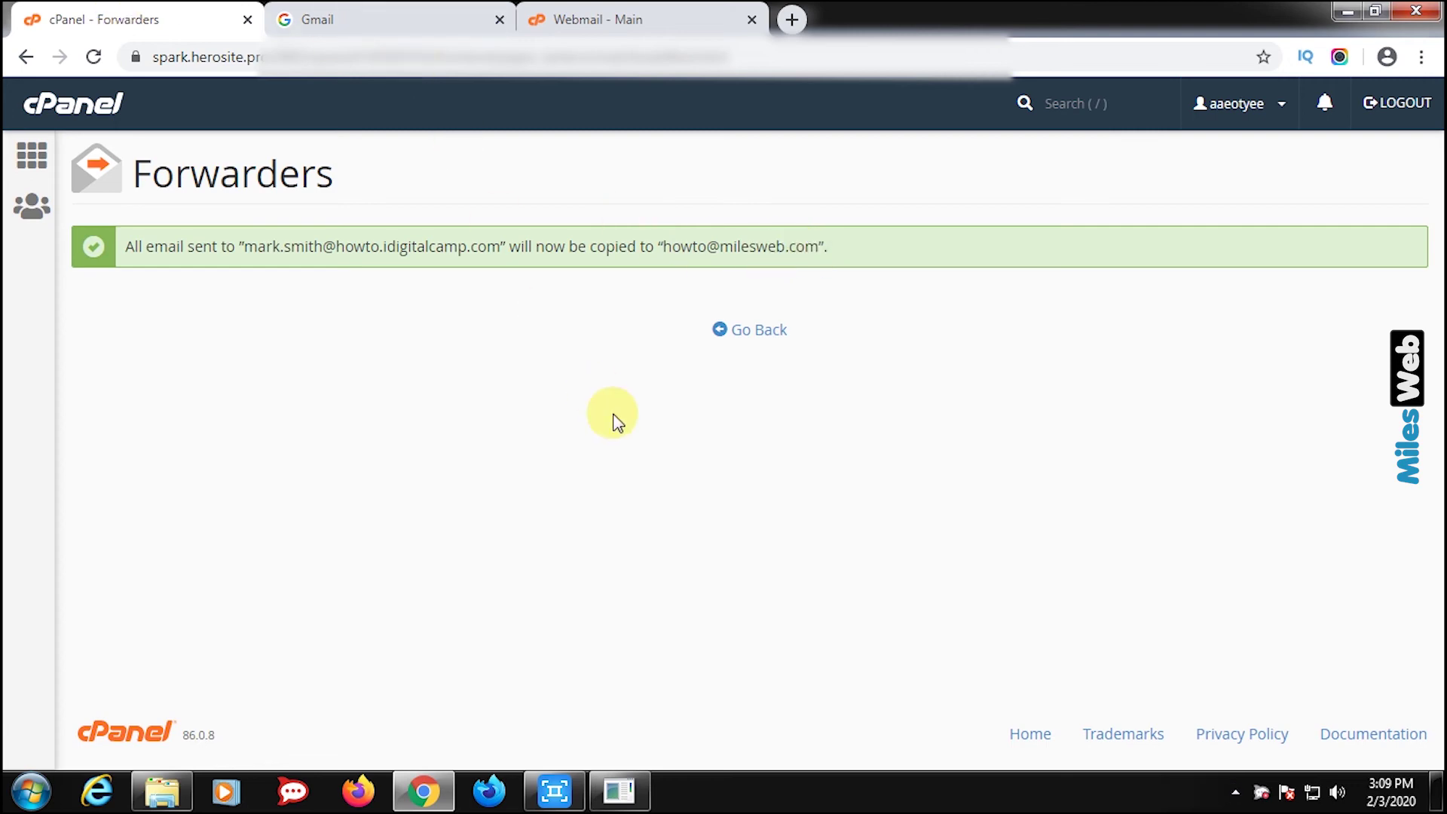
- Go back to Forwarders and scroll to the Email Account Forwarders list showing the new howto.idigitalcamp.com forwarder
{"action": "left_click", "coordinate": [745, 333]}
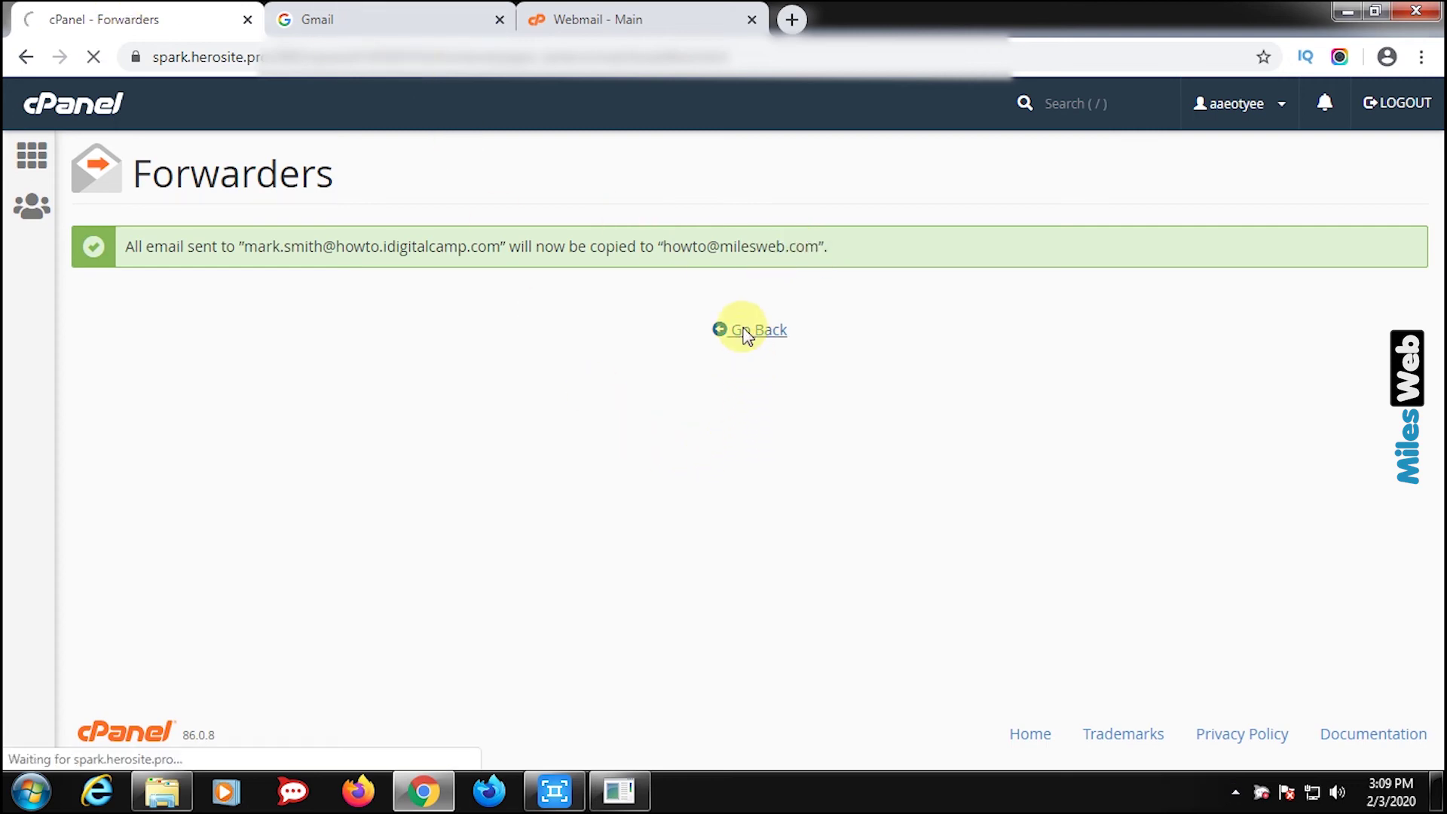
{"action": "scroll", "coordinate": [636, 355], "scroll_direction": "down", "scroll_amount": 3}
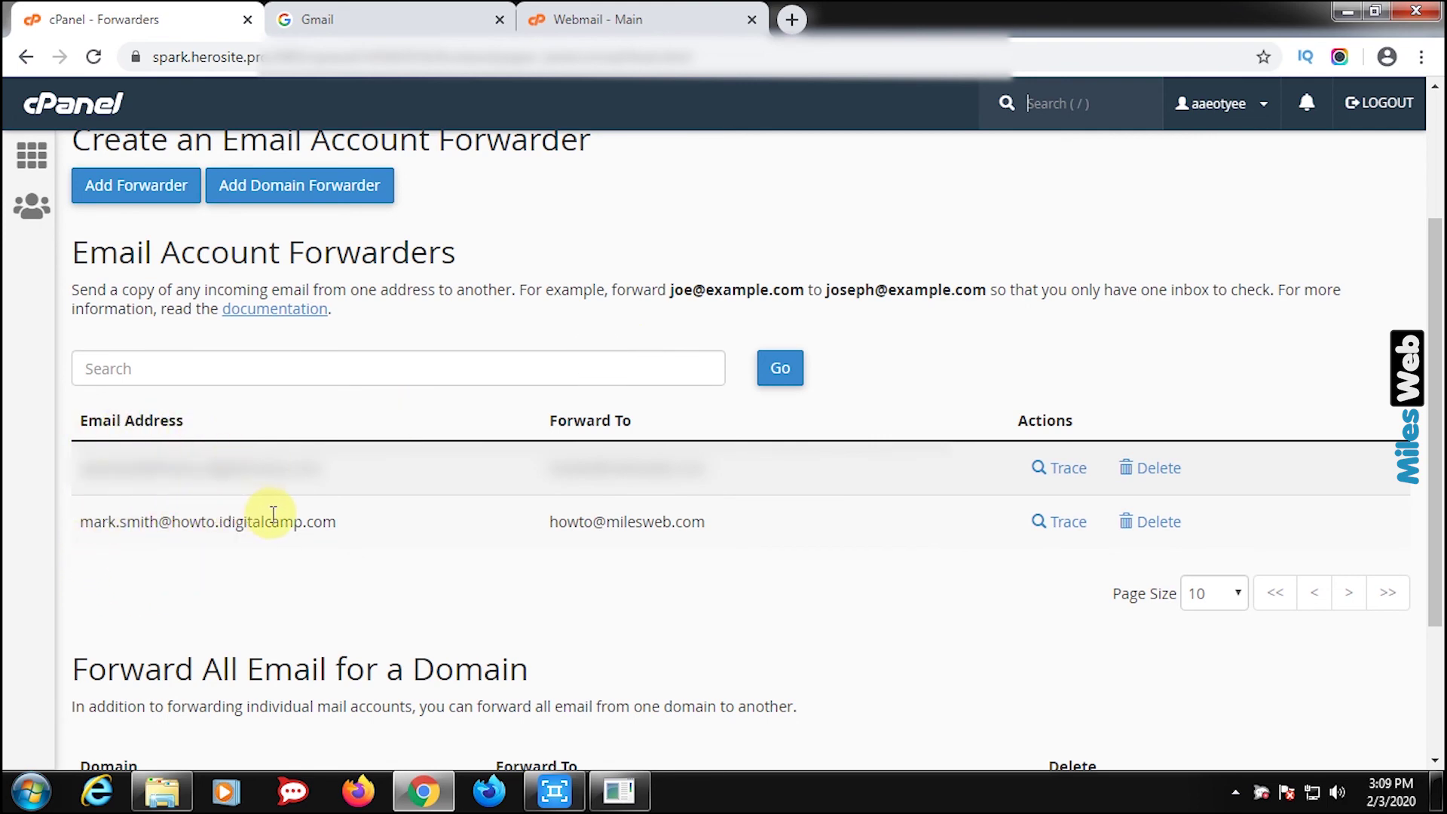
{"action": "scroll", "coordinate": [273, 514], "scroll_direction": "down", "scroll_amount": 2}
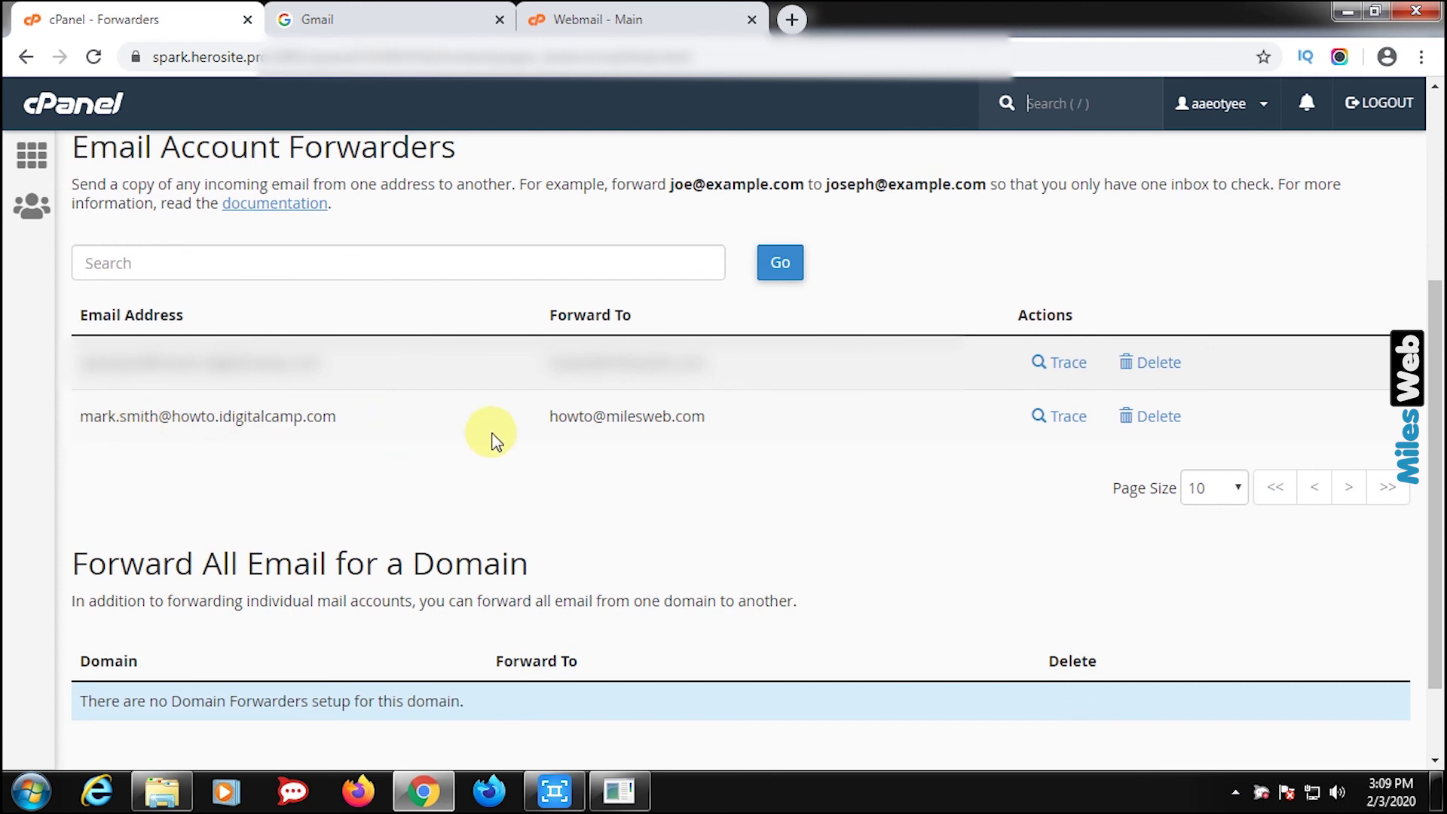